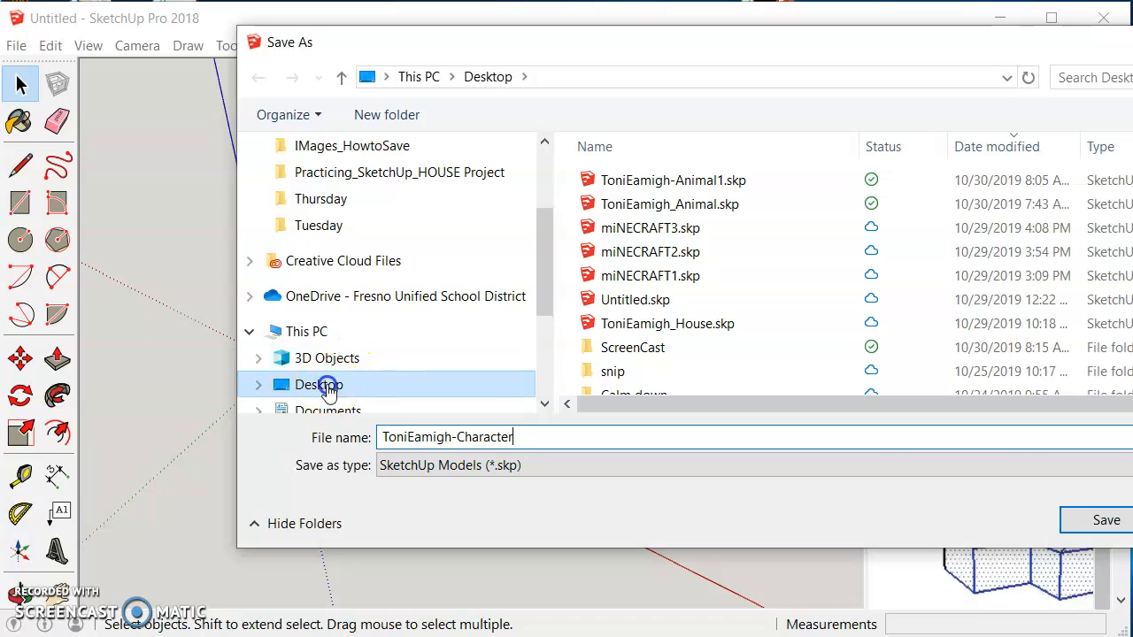
pyautogui.click(1106, 520)
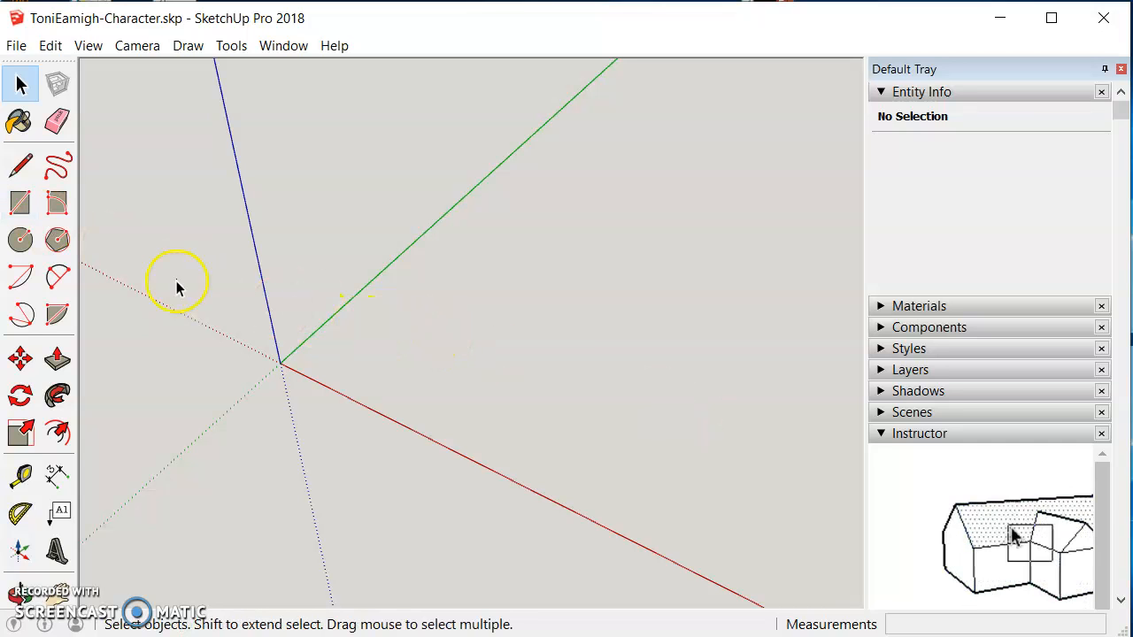
# Step: Draw a rectangle about 1539 mm by 632 mm on the ground starting at the origin
pyautogui.click(31, 215)
pyautogui.click(338, 330)
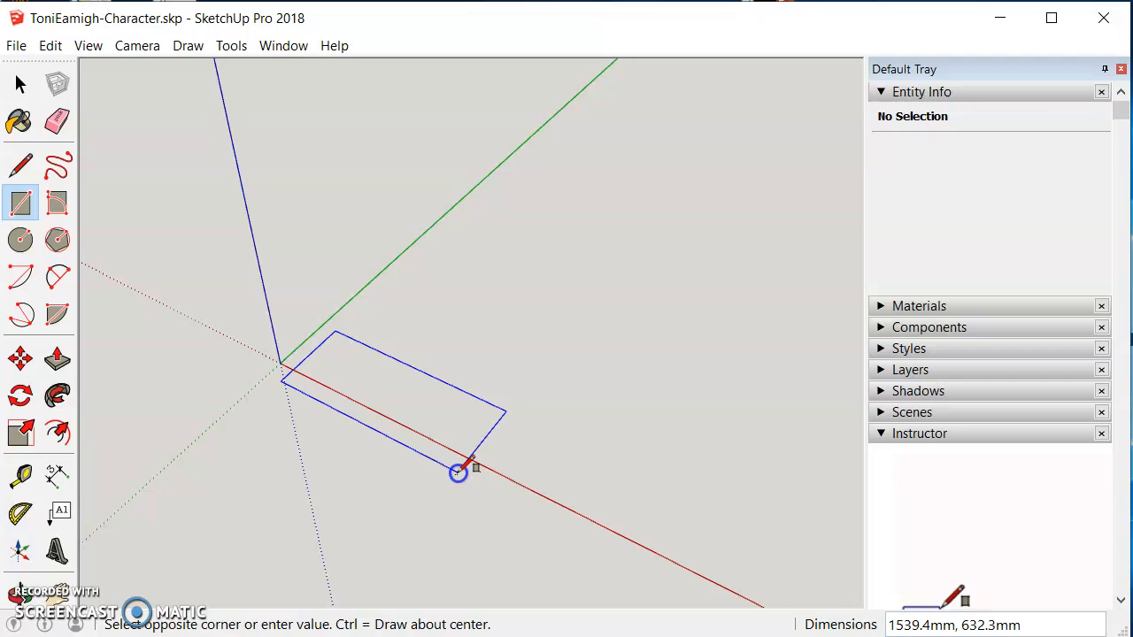
pyautogui.click(457, 471)
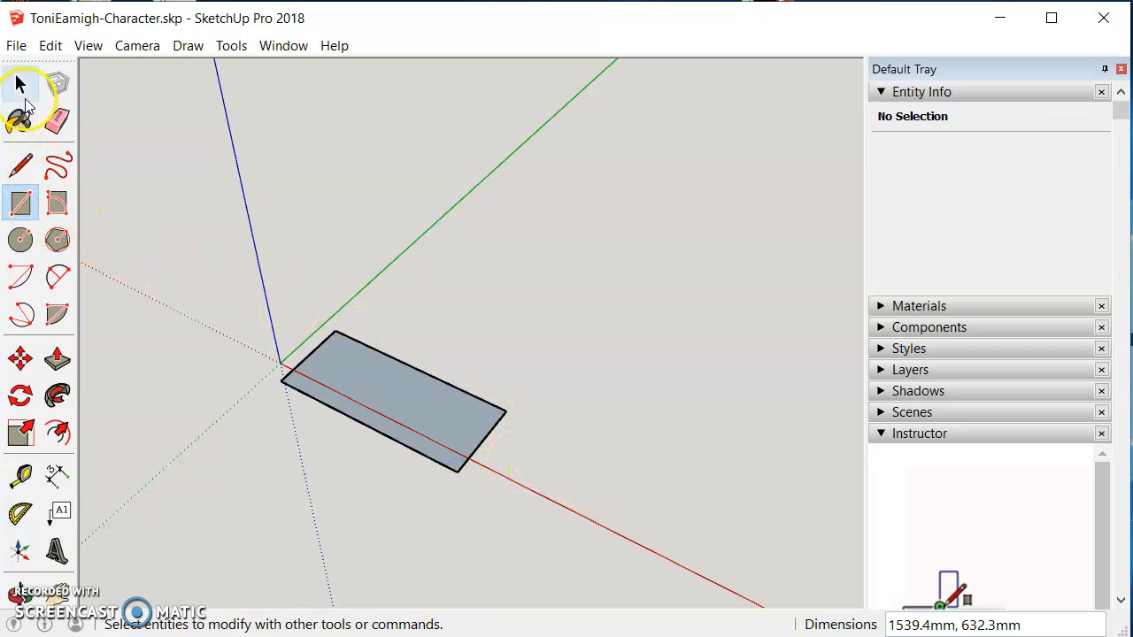
# Step: Push/pull the rectangle up about 258 mm into a box
pyautogui.click(57, 358)
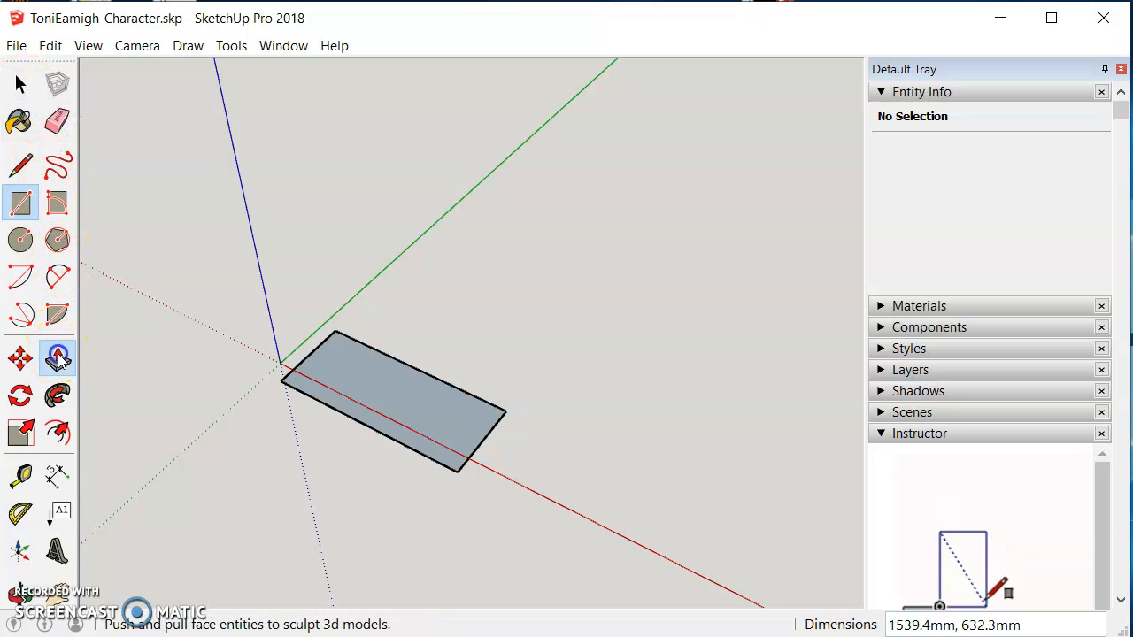
pyautogui.click(420, 427)
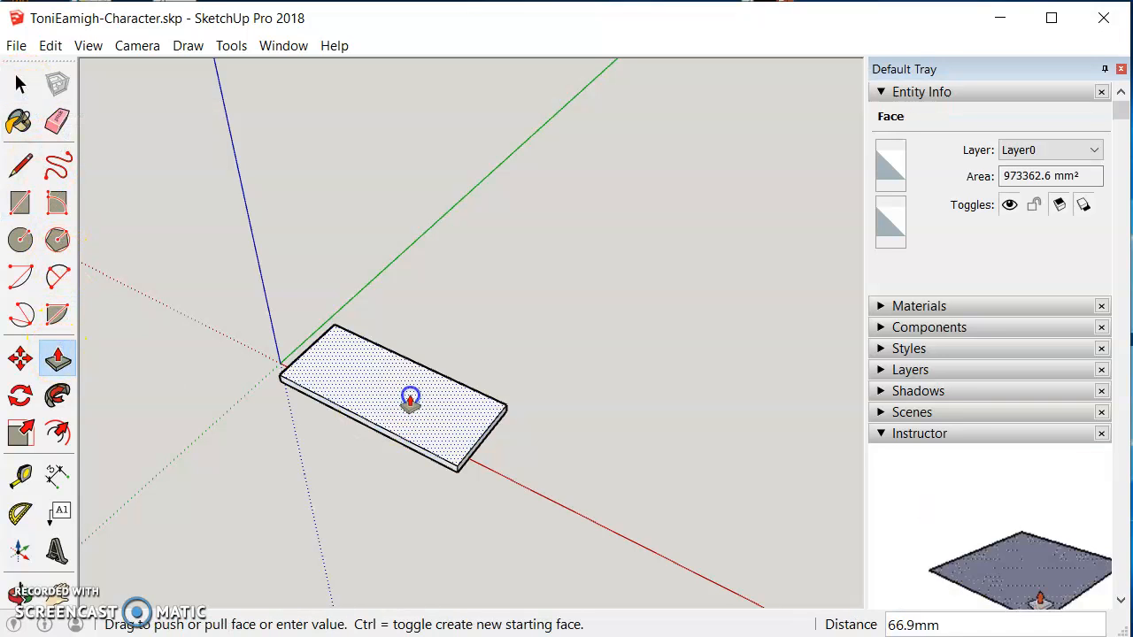
pyautogui.click(410, 382)
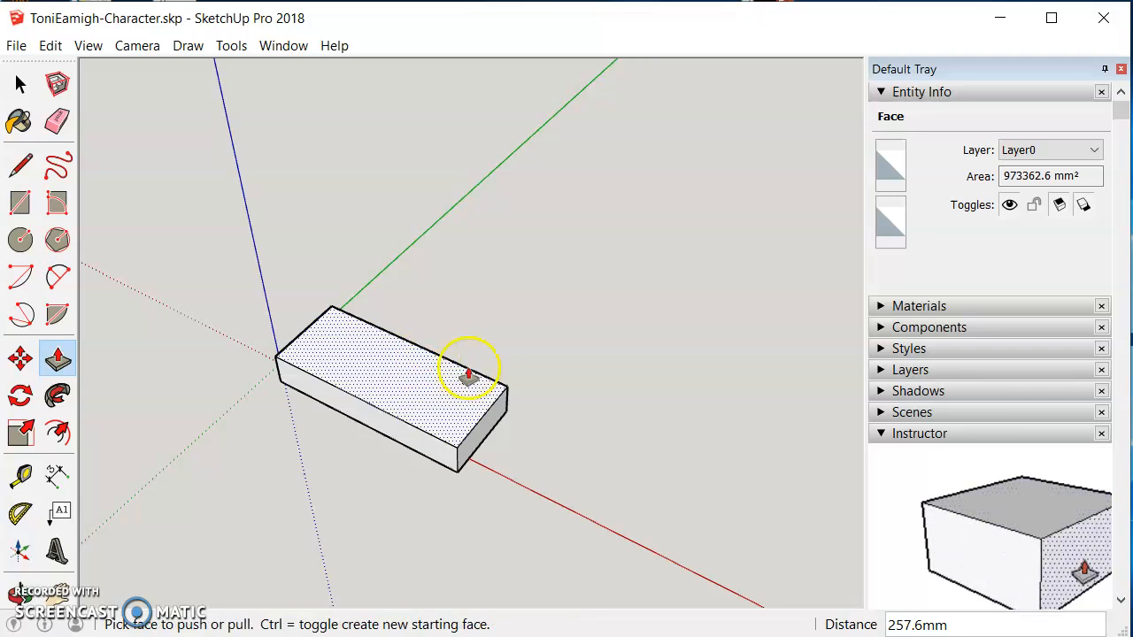
pyautogui.click(20, 83)
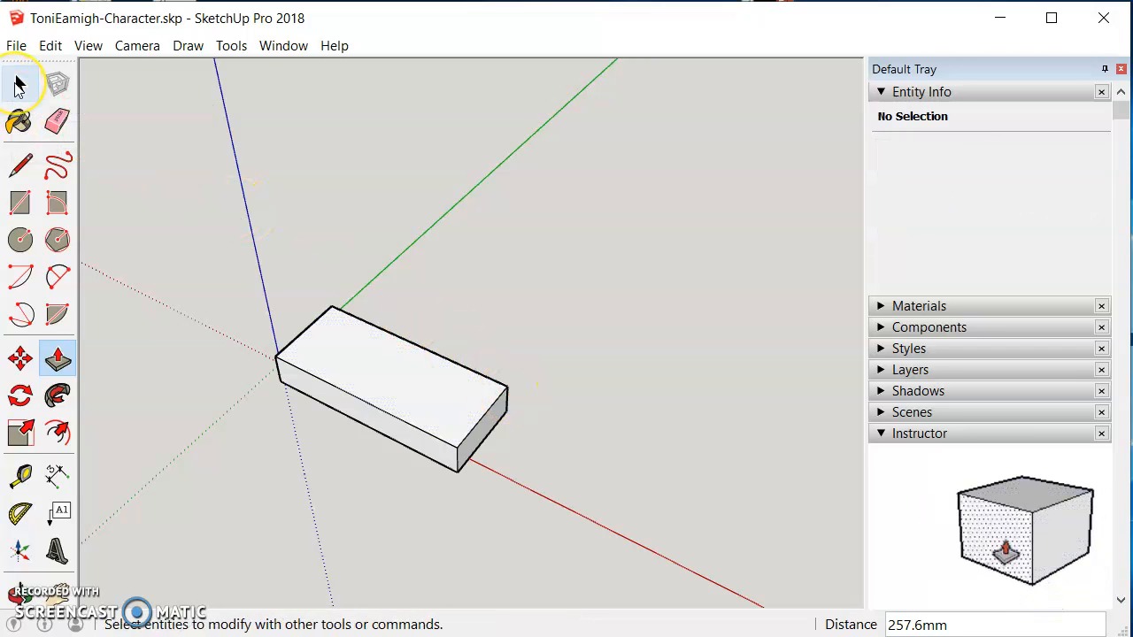
# Step: Select the whole box and copy it straight up along the blue axis onto its own top
pyautogui.click(19, 84)
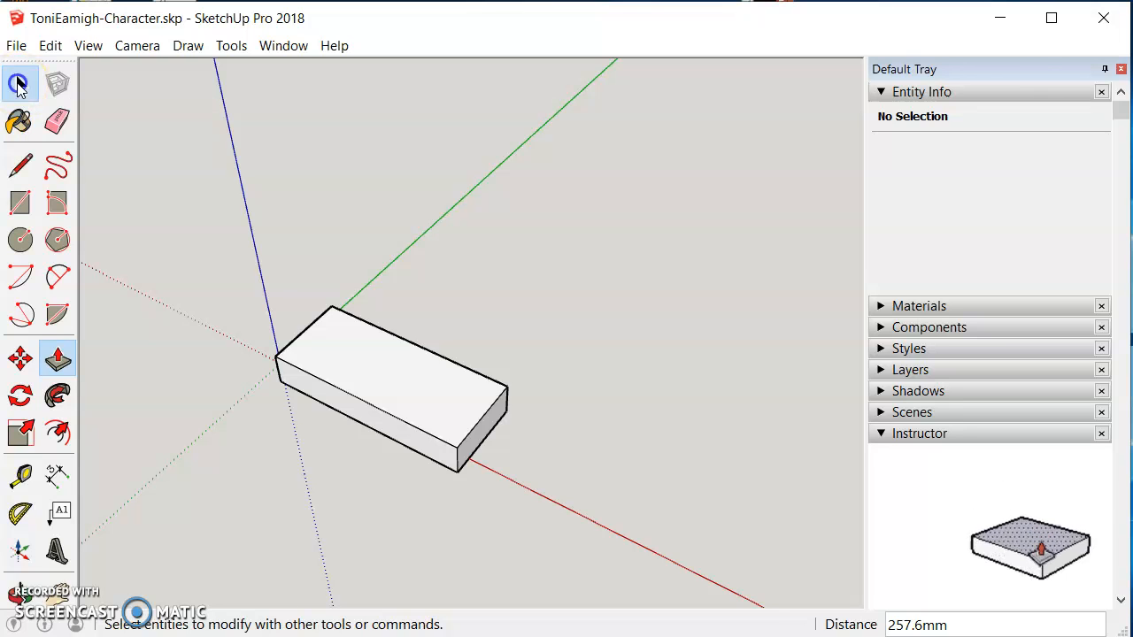
pyautogui.moveTo(241, 275); pyautogui.dragTo(535, 505)
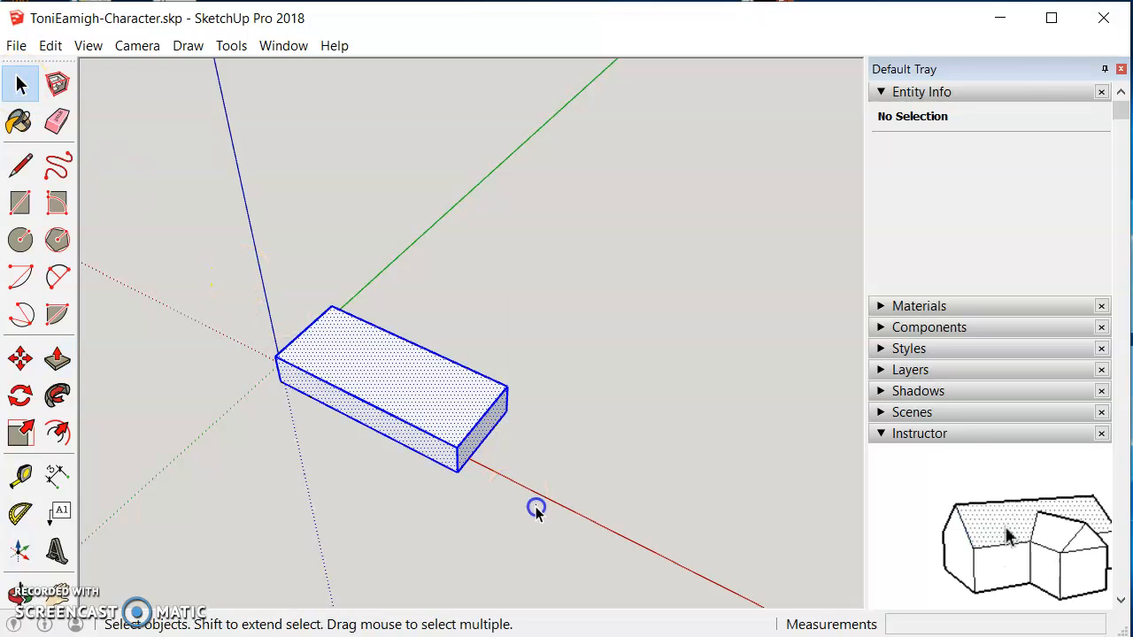
pyautogui.click(21, 358)
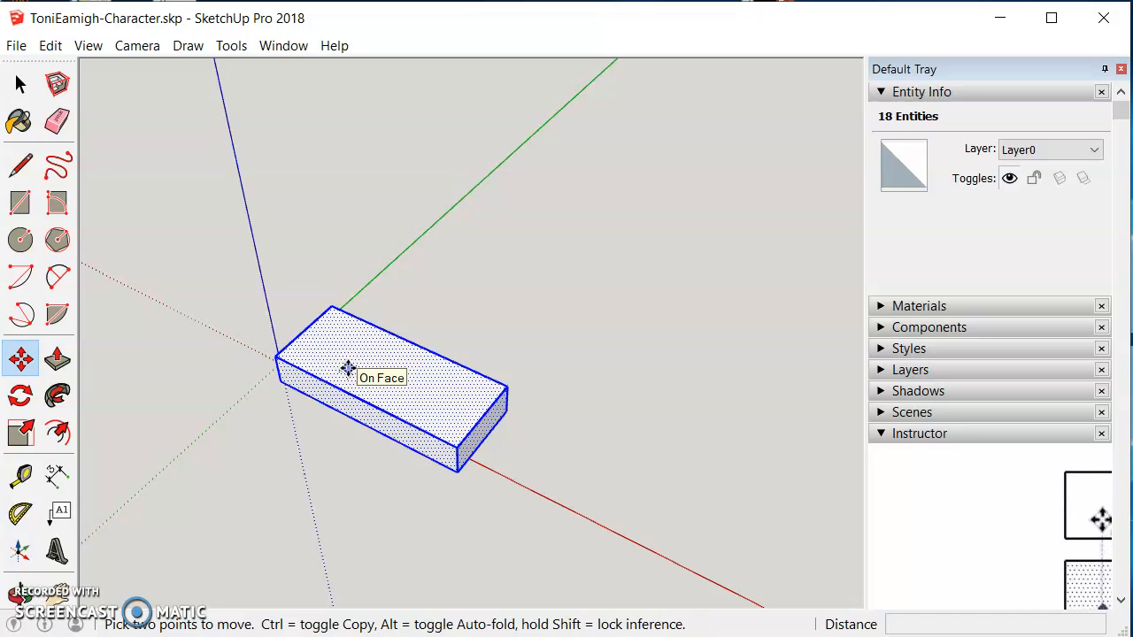
pyautogui.click(348, 368)
pyautogui.press('ctrl')
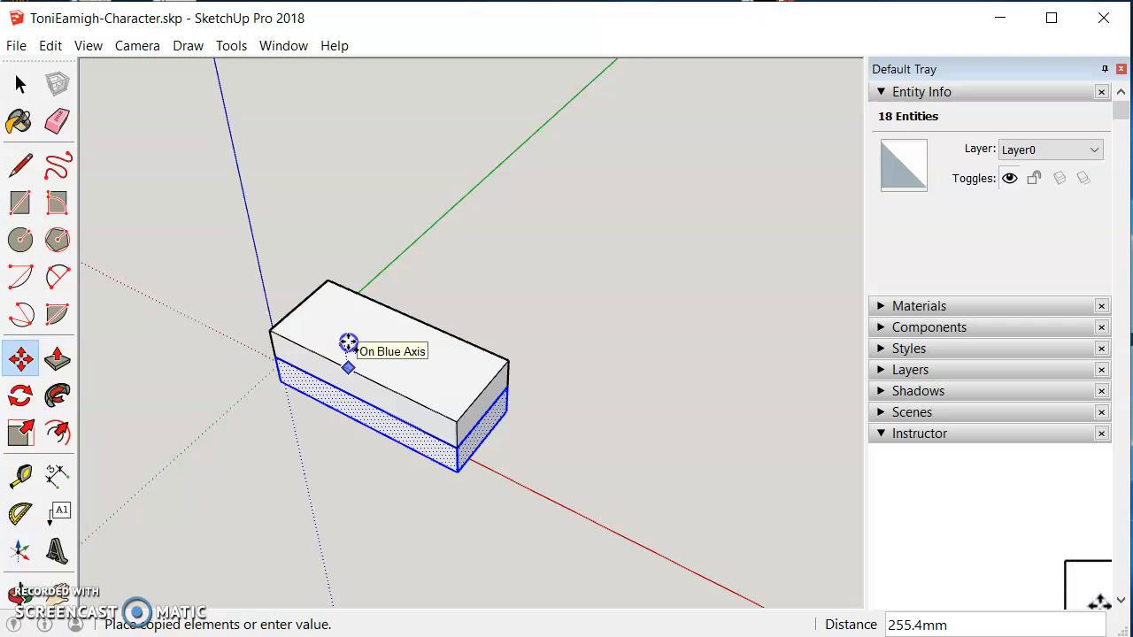
pyautogui.click(348, 343)
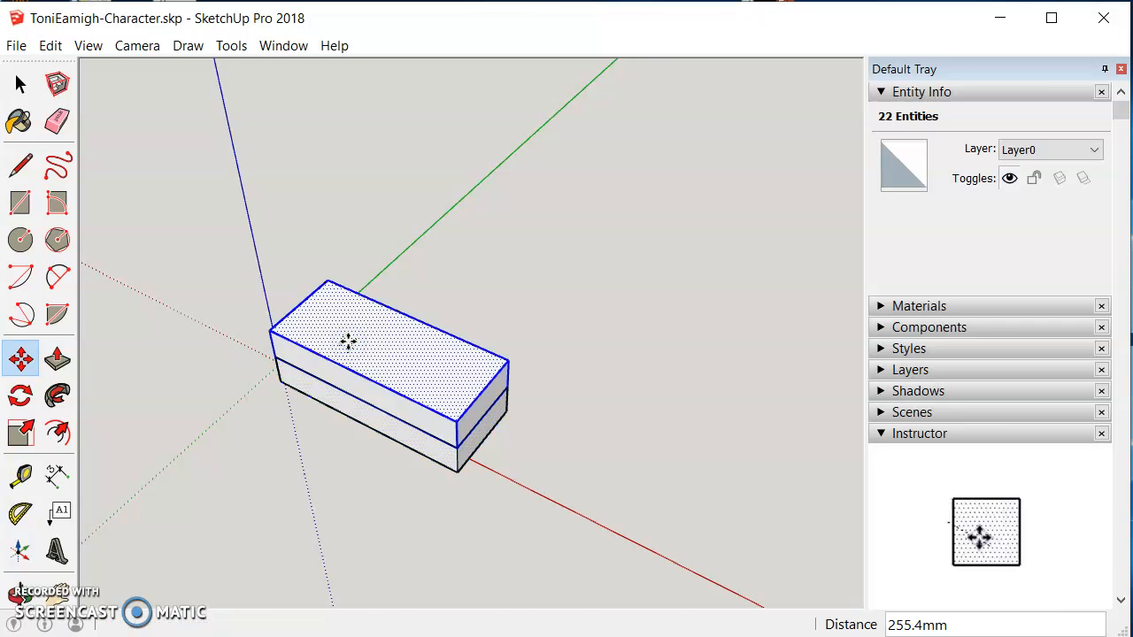
# Step: Push/pull the top face of the copied box up about 779 mm
pyautogui.click(56, 359)
pyautogui.click(343, 334)
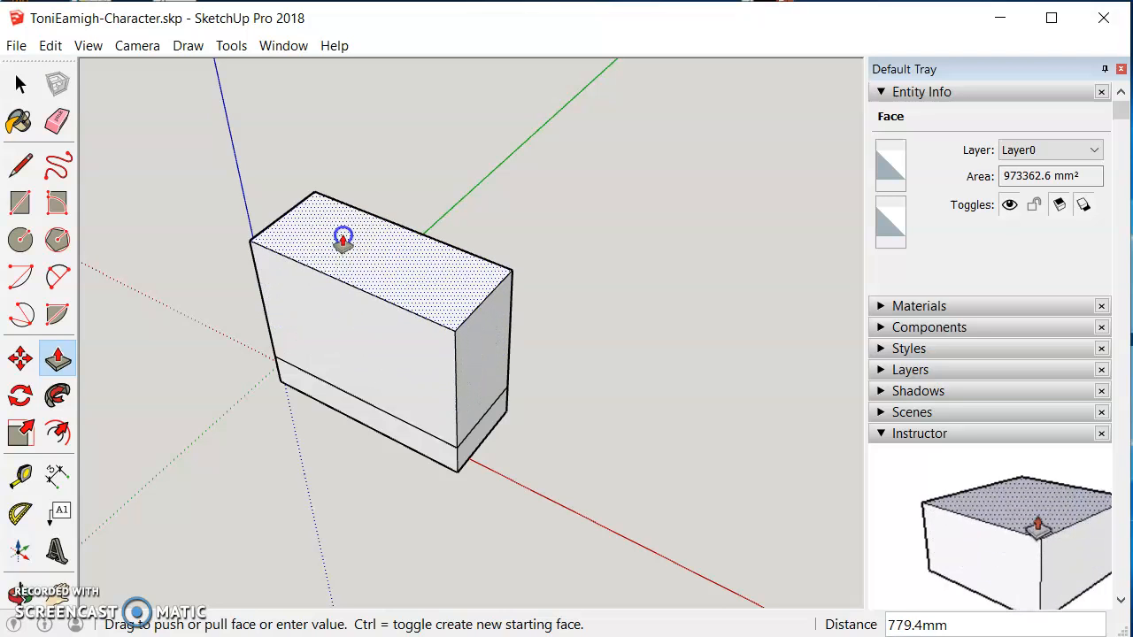
pyautogui.click(343, 241)
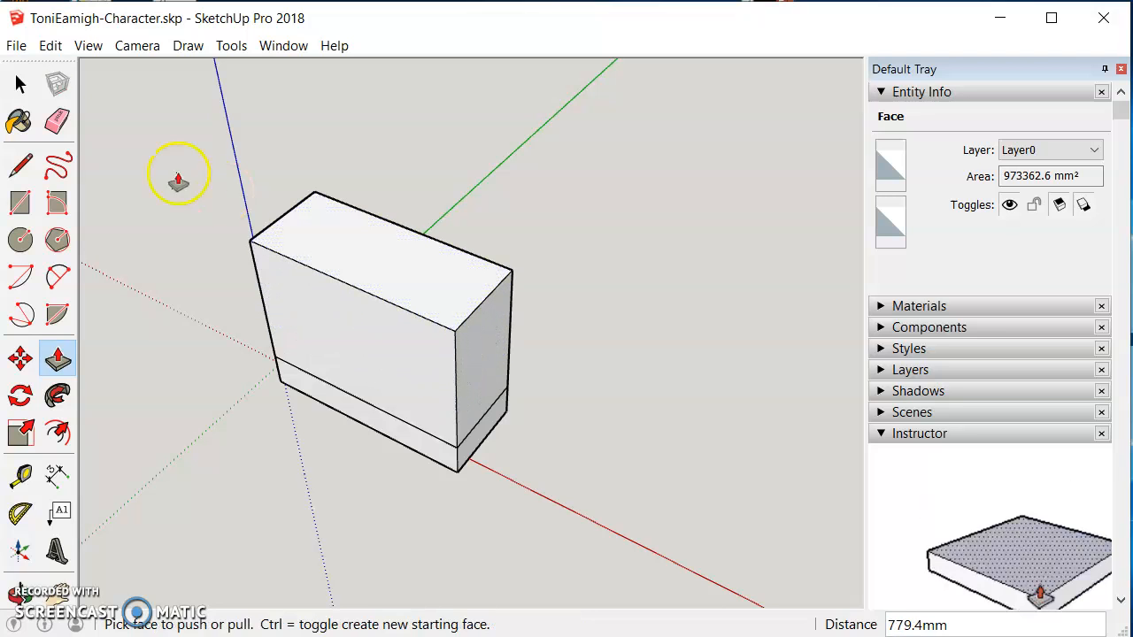
pyautogui.click(20, 83)
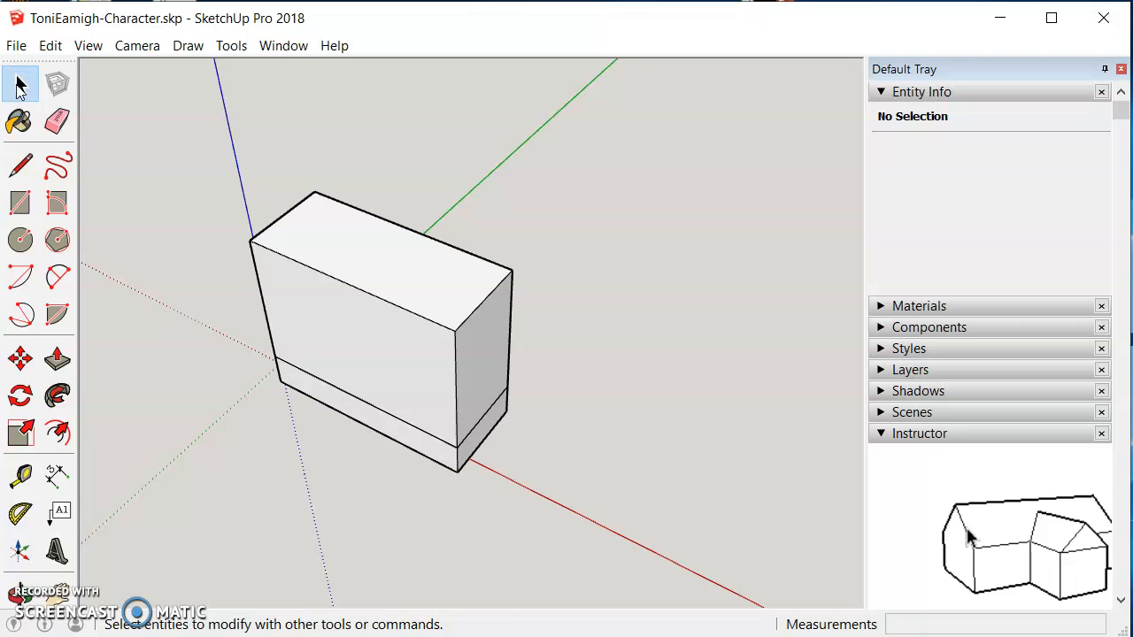
# Step: Window-select the upper box and remove the lower box's edge from the selection
pyautogui.click(210, 151)
pyautogui.moveTo(220, 158); pyautogui.dragTo(371, 346)
pyautogui.click(19, 595)
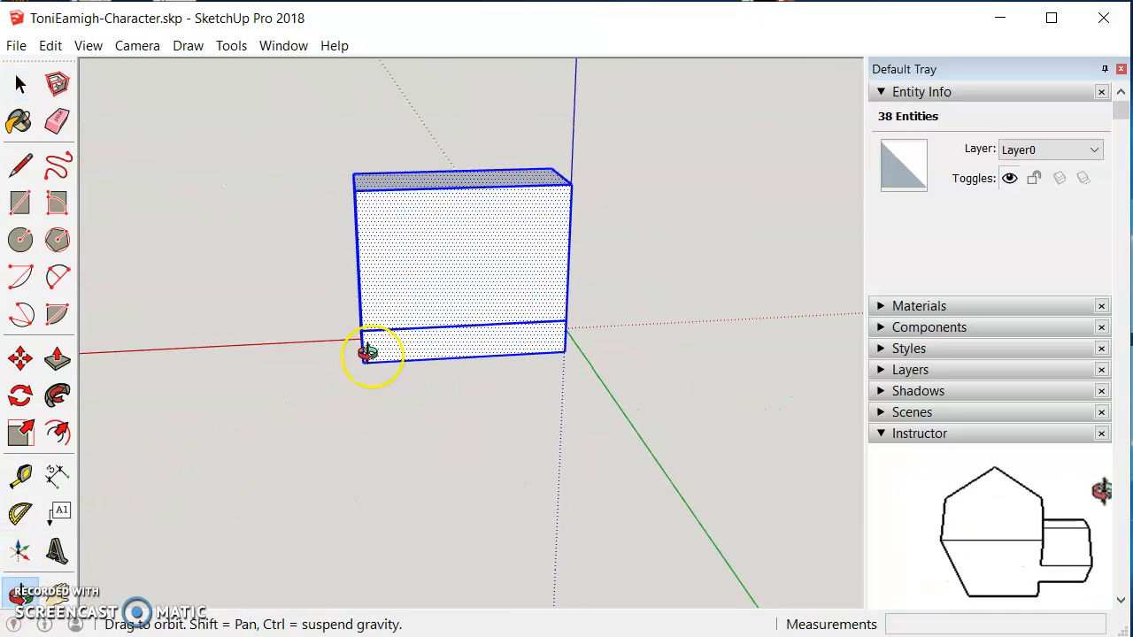
pyautogui.click(21, 85)
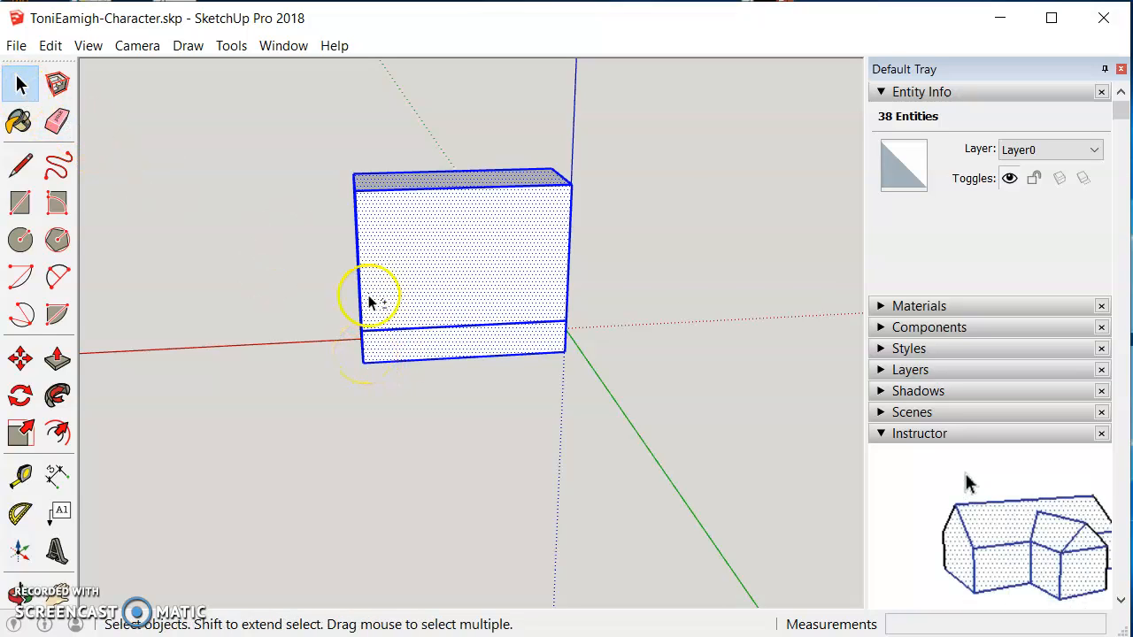
pyautogui.keyDown('shift'); pyautogui.click(387, 361); pyautogui.keyUp('shift')
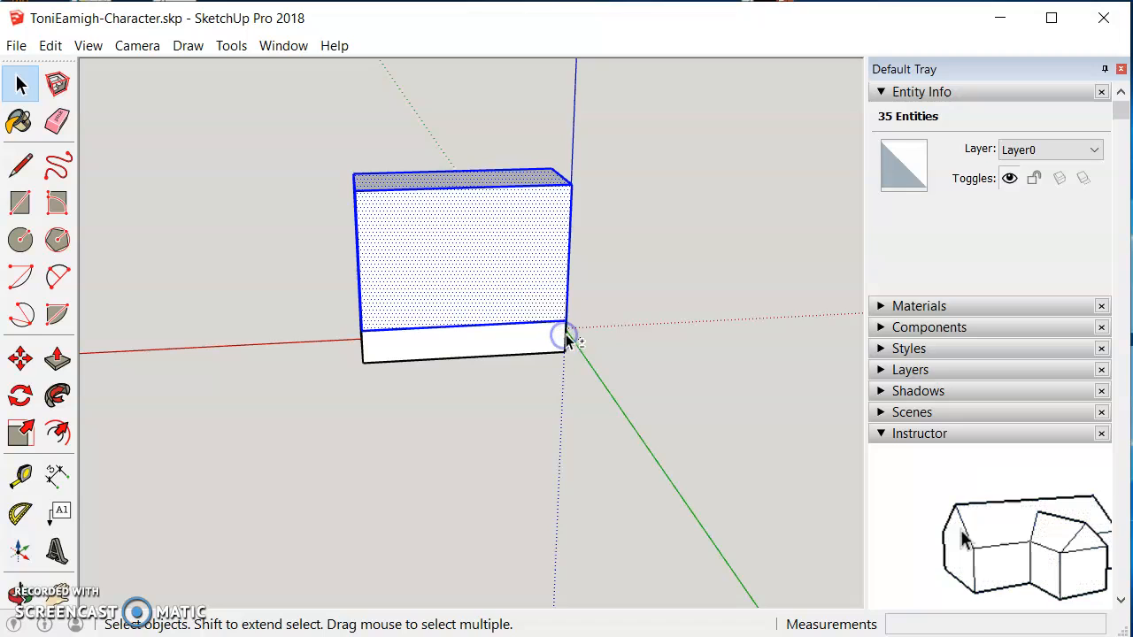
# Step: Deselect the lower box's edges at the seam between the two boxes, close up at the corner
pyautogui.click(20, 591)
pyautogui.moveTo(617, 374); pyautogui.dragTo(366, 306)
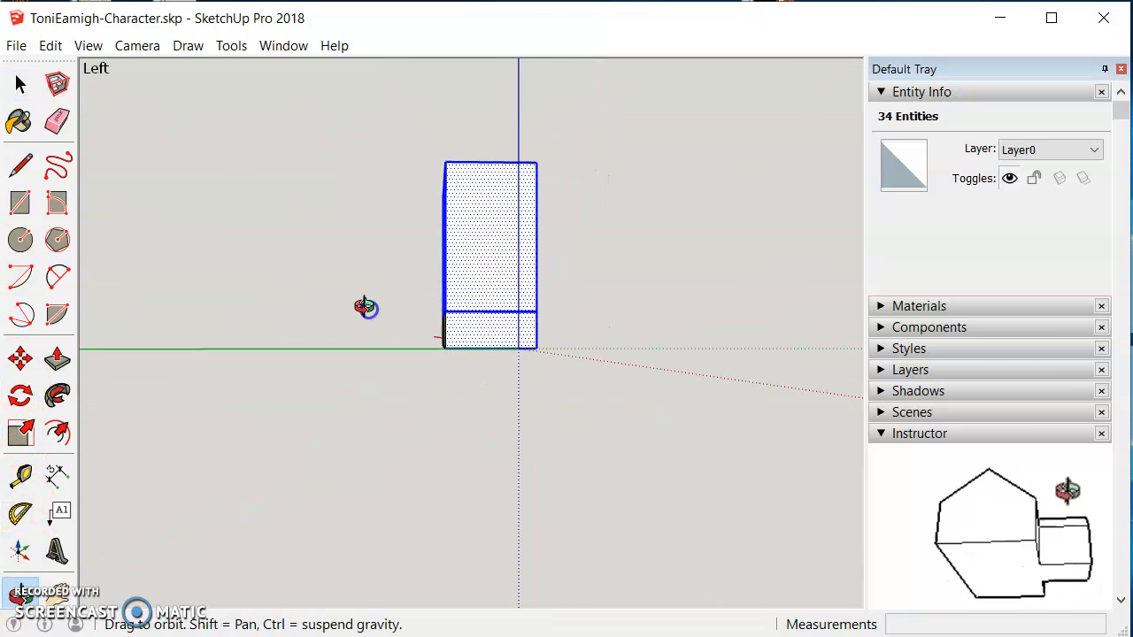
pyautogui.click(20, 83)
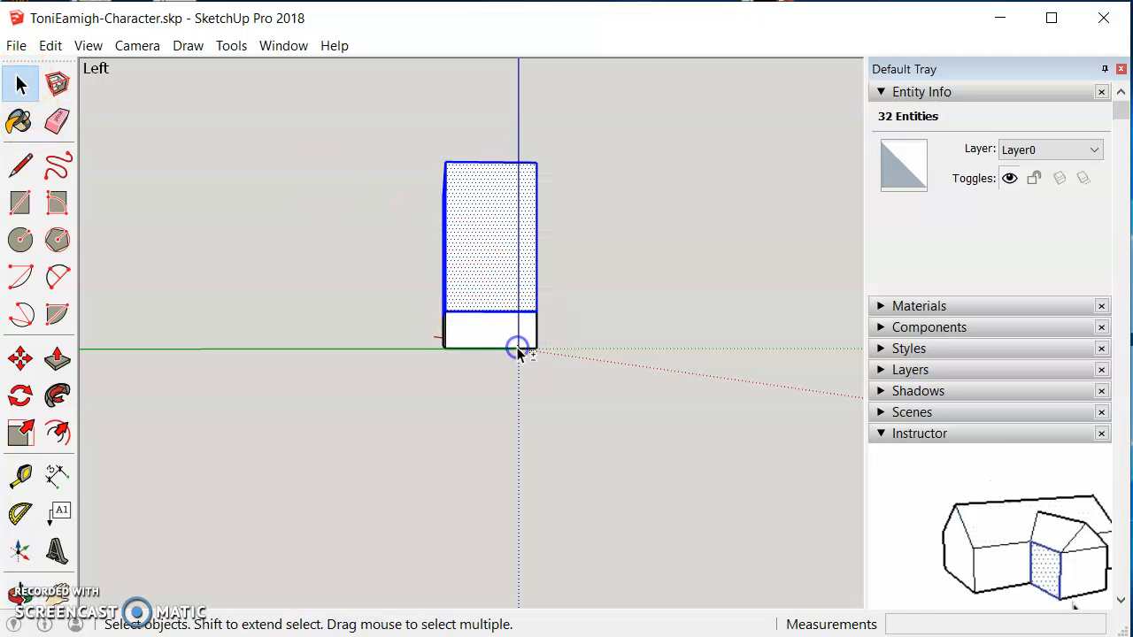
pyautogui.click(19, 592)
pyautogui.moveTo(455, 451); pyautogui.dragTo(497, 427)
pyautogui.scroll(-2, 467, 454)
pyautogui.scroll(5, 467, 454)
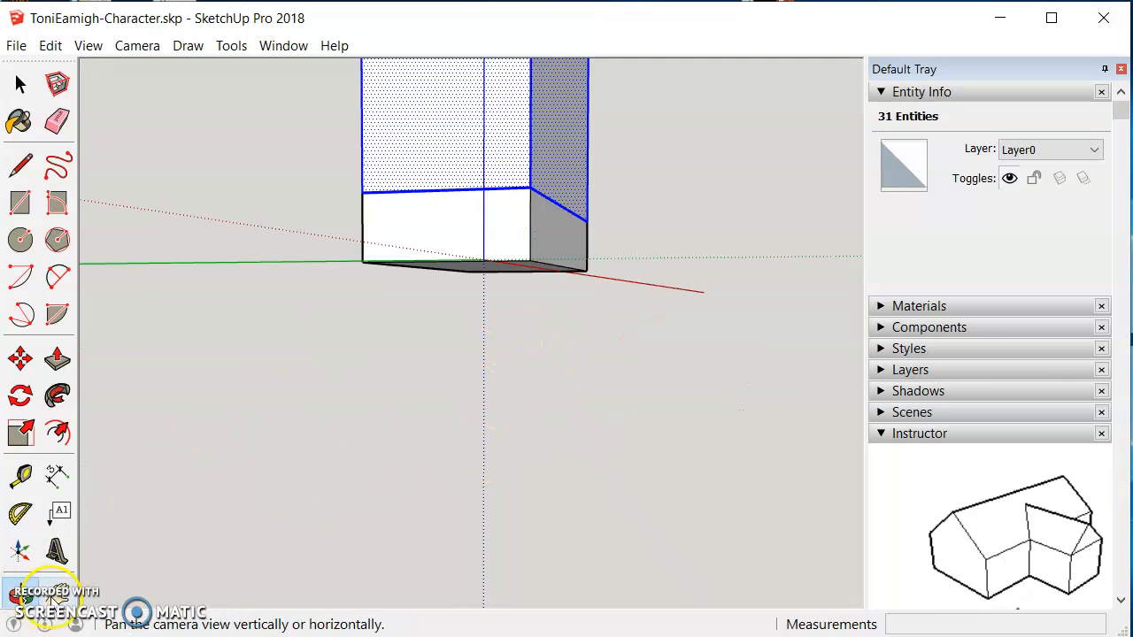
pyautogui.click(56, 591)
pyautogui.moveTo(465, 258); pyautogui.dragTo(465, 470)
pyautogui.scroll(5, 506, 481)
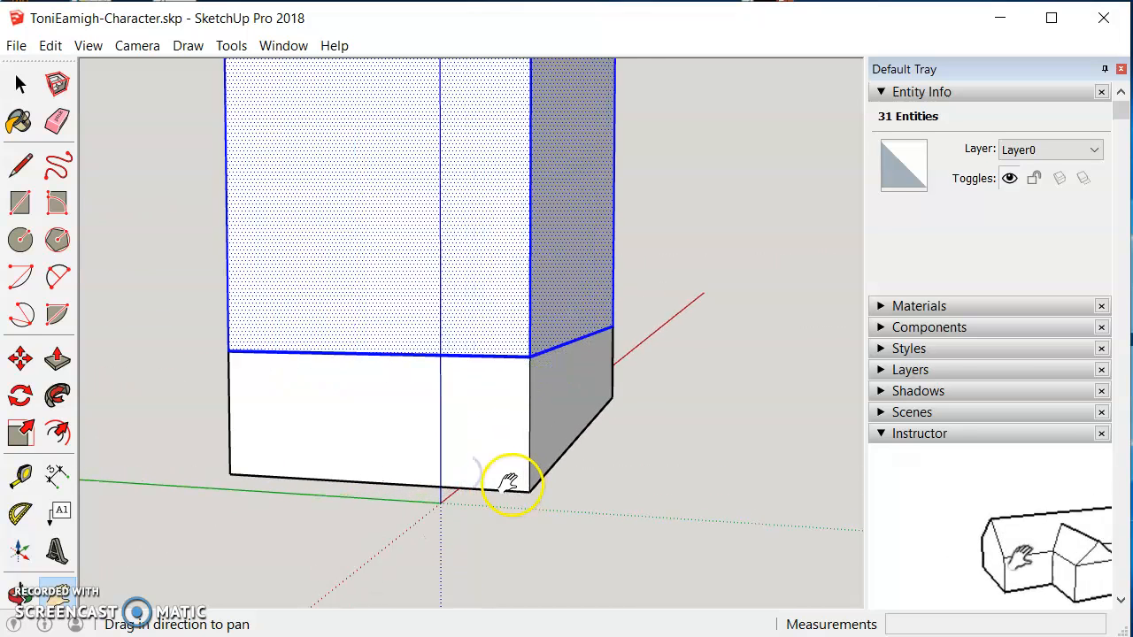
pyautogui.scroll(3, 510, 483)
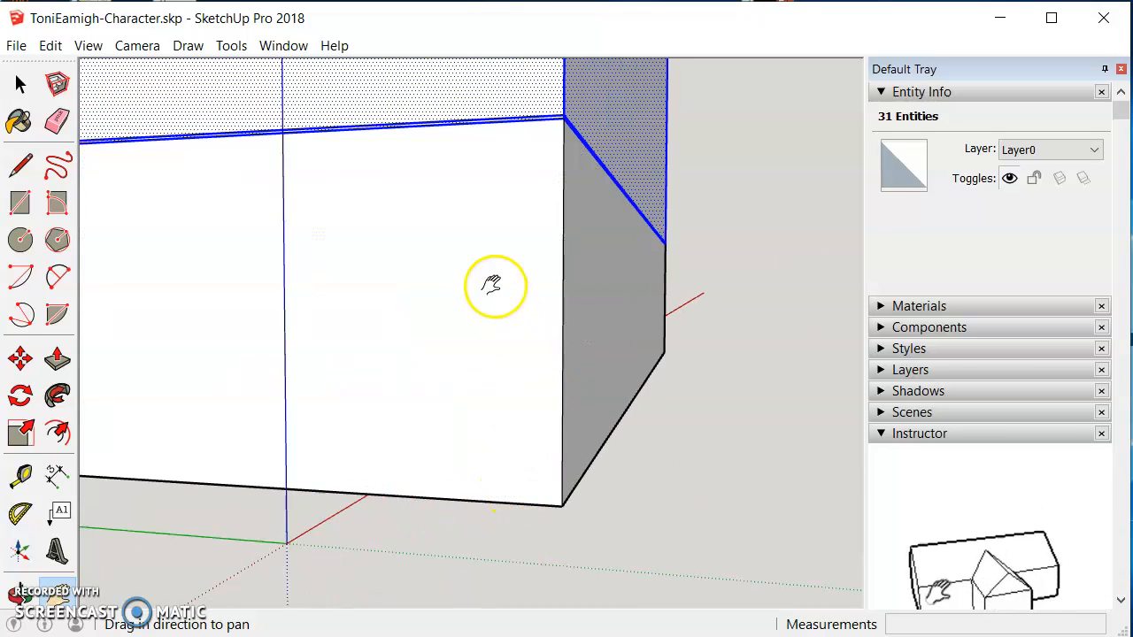
pyautogui.click(20, 84)
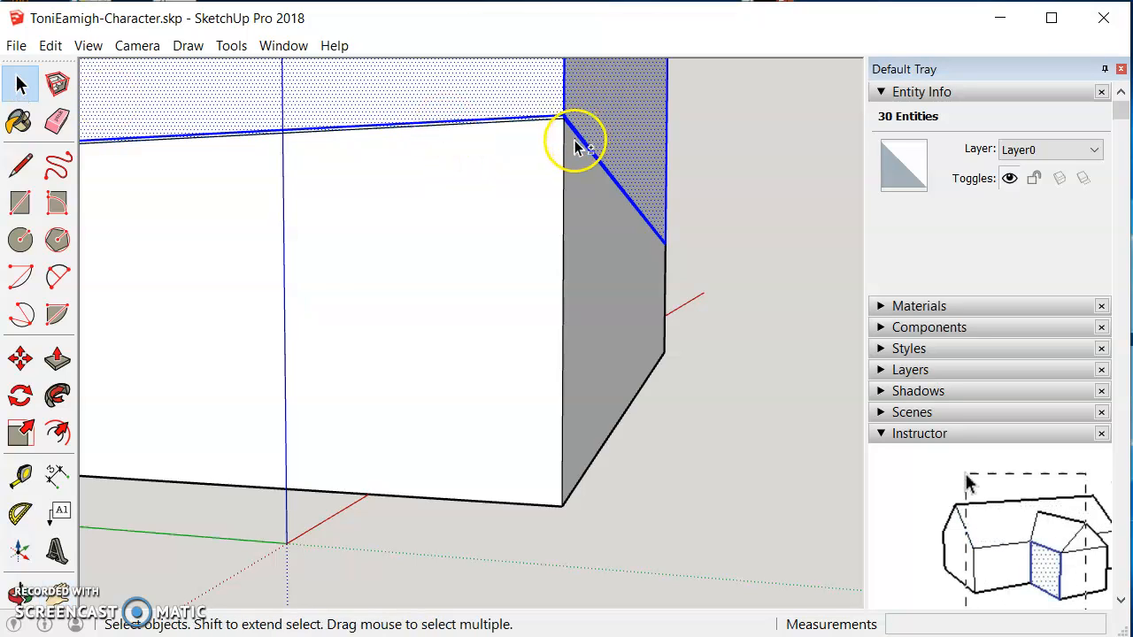
pyautogui.click(20, 595)
pyautogui.moveTo(667, 301); pyautogui.dragTo(386, 322)
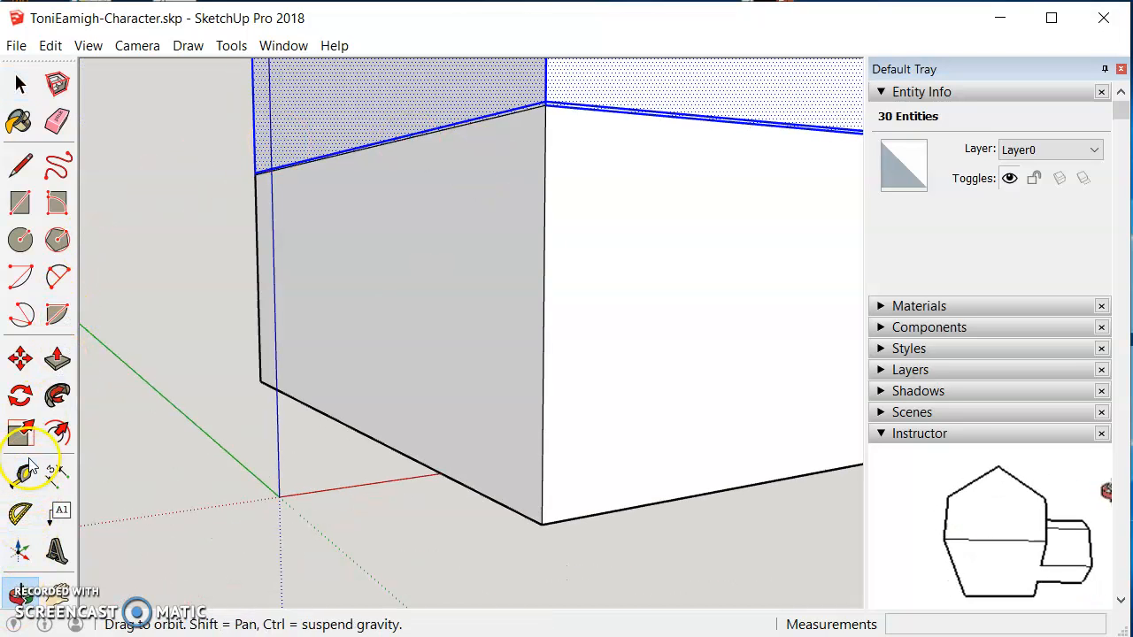
pyautogui.click(20, 83)
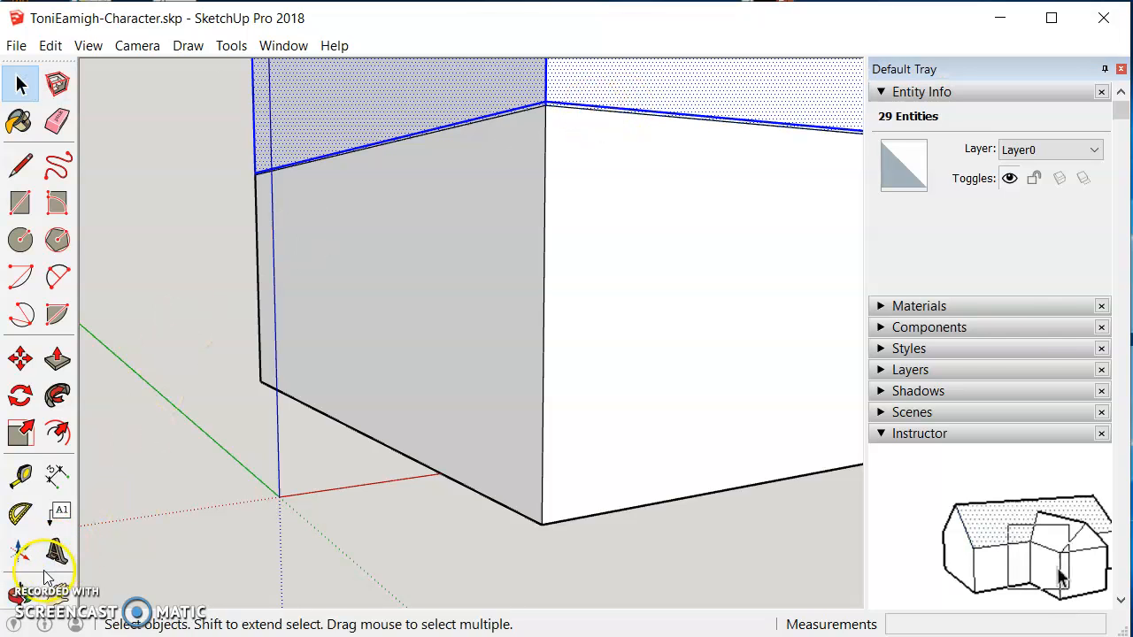
# Step: Deselect the remaining lower edges along the seam so only the upper box stays selected
pyautogui.click(26, 602)
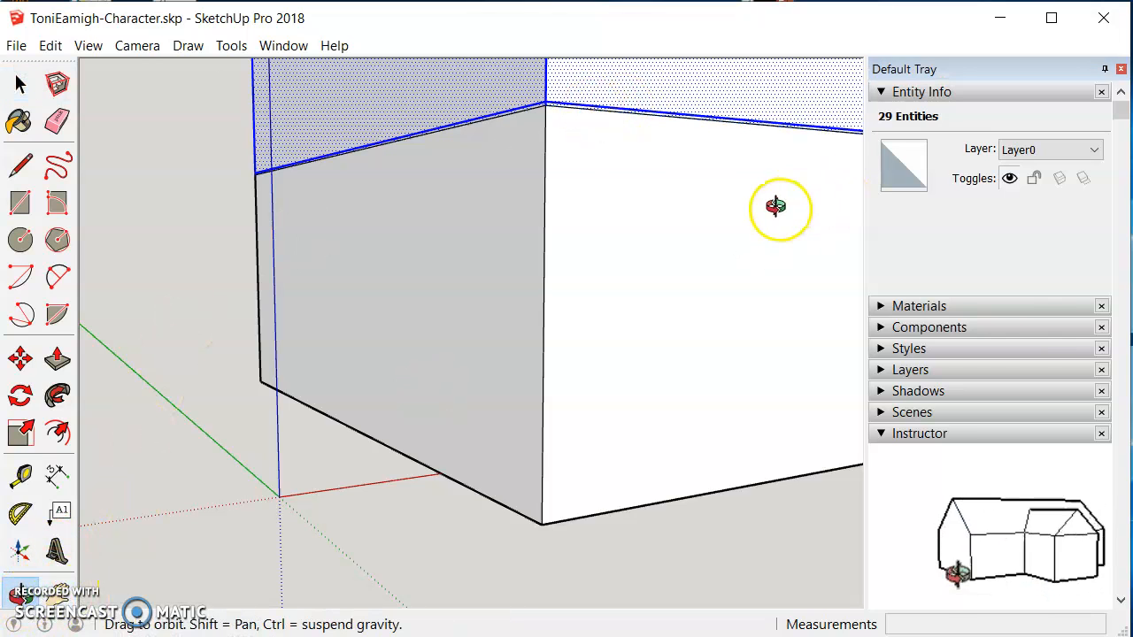
pyautogui.moveTo(776, 207); pyautogui.dragTo(320, 268)
pyautogui.moveTo(672, 389); pyautogui.dragTo(412, 281)
pyautogui.moveTo(749, 367); pyautogui.dragTo(746, 367)
pyautogui.click(57, 593)
pyautogui.moveTo(636, 479); pyautogui.dragTo(433, 445)
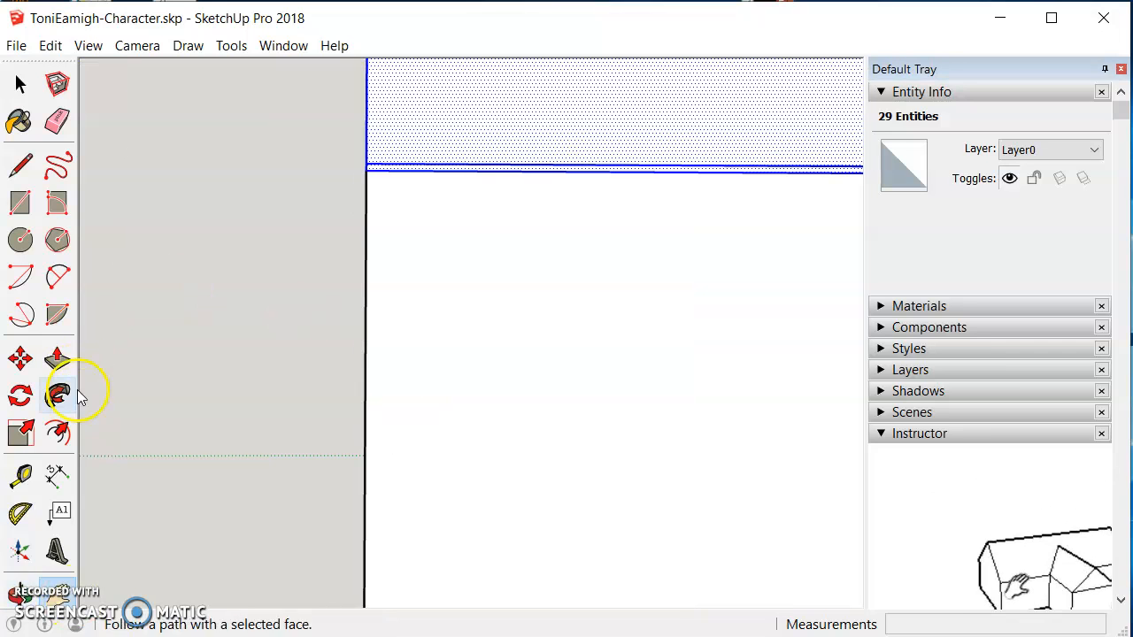
pyautogui.click(22, 84)
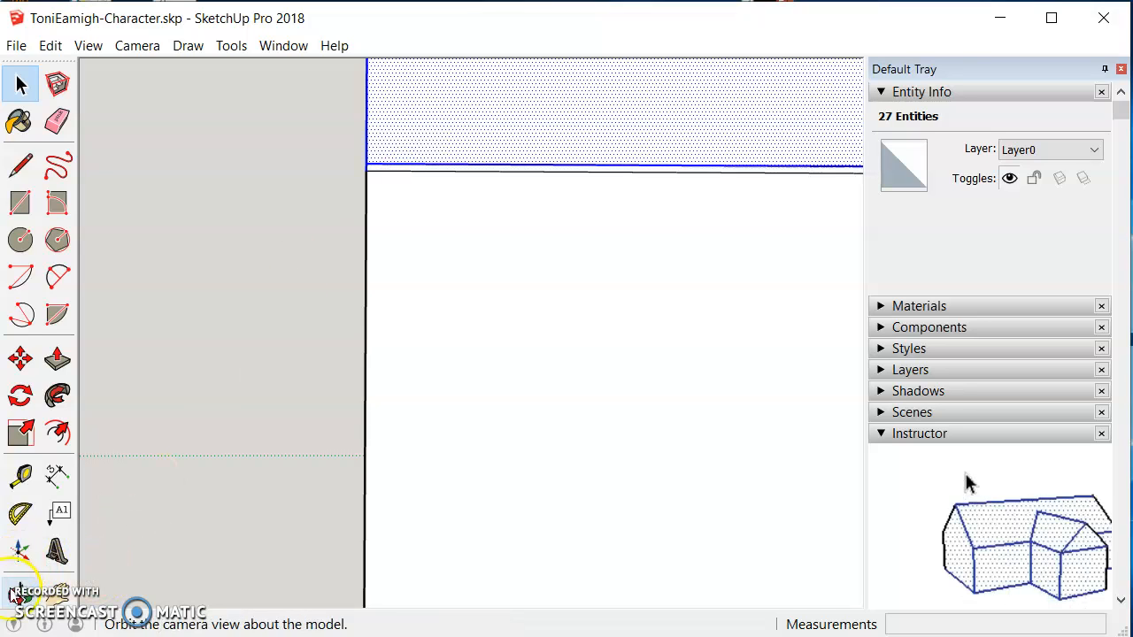
pyautogui.click(20, 591)
pyautogui.moveTo(759, 445); pyautogui.dragTo(387, 428)
pyautogui.moveTo(778, 395); pyautogui.dragTo(556, 395)
pyautogui.click(57, 592)
pyautogui.moveTo(764, 410); pyautogui.dragTo(346, 448)
pyautogui.click(21, 84)
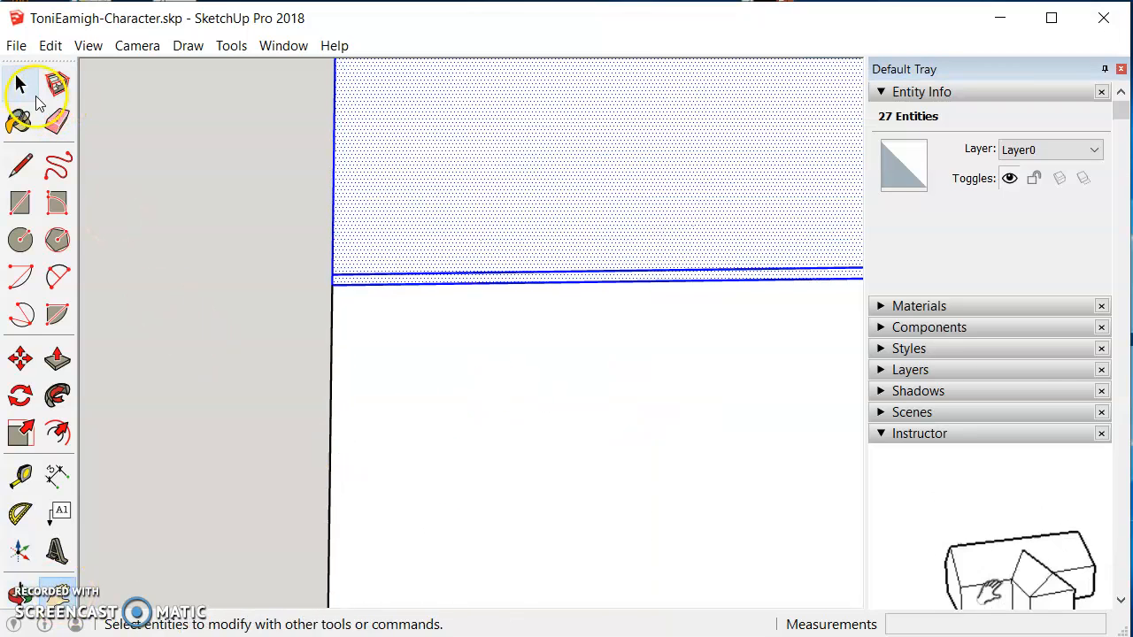
pyautogui.keyDown('shift'); pyautogui.click(439, 281); pyautogui.keyUp('shift')
pyautogui.keyDown('shift'); pyautogui.click(439, 283); pyautogui.keyUp('shift')
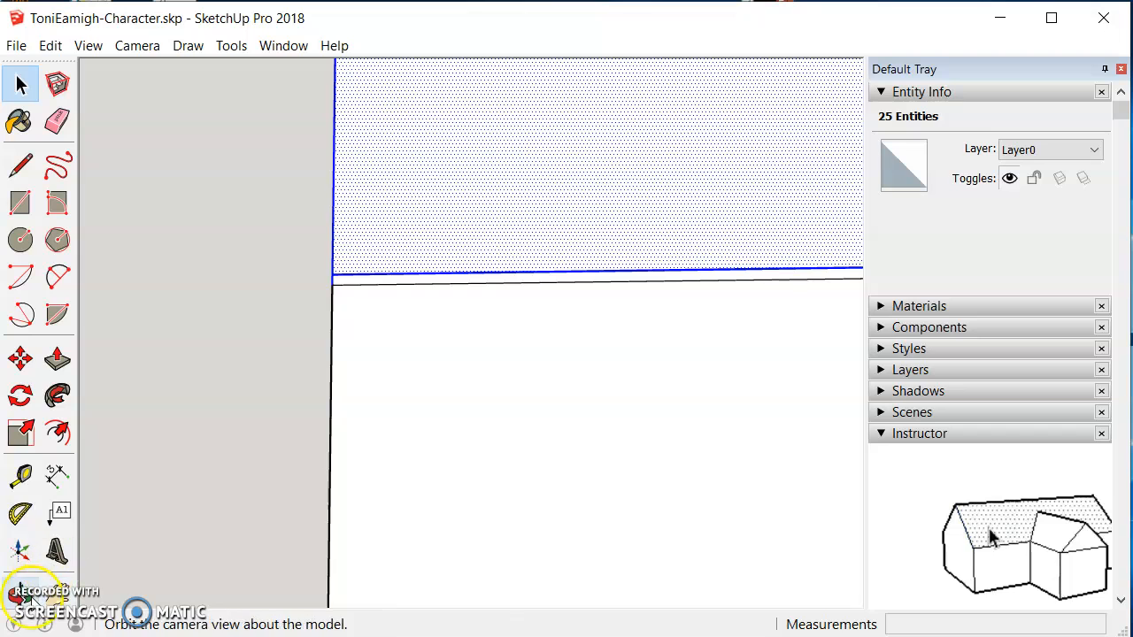
# Step: Copy the upper box straight up along the blue axis about 1038 mm to stack it on top
pyautogui.scroll(2, 285, 429)
pyautogui.scroll(-5, 285, 429)
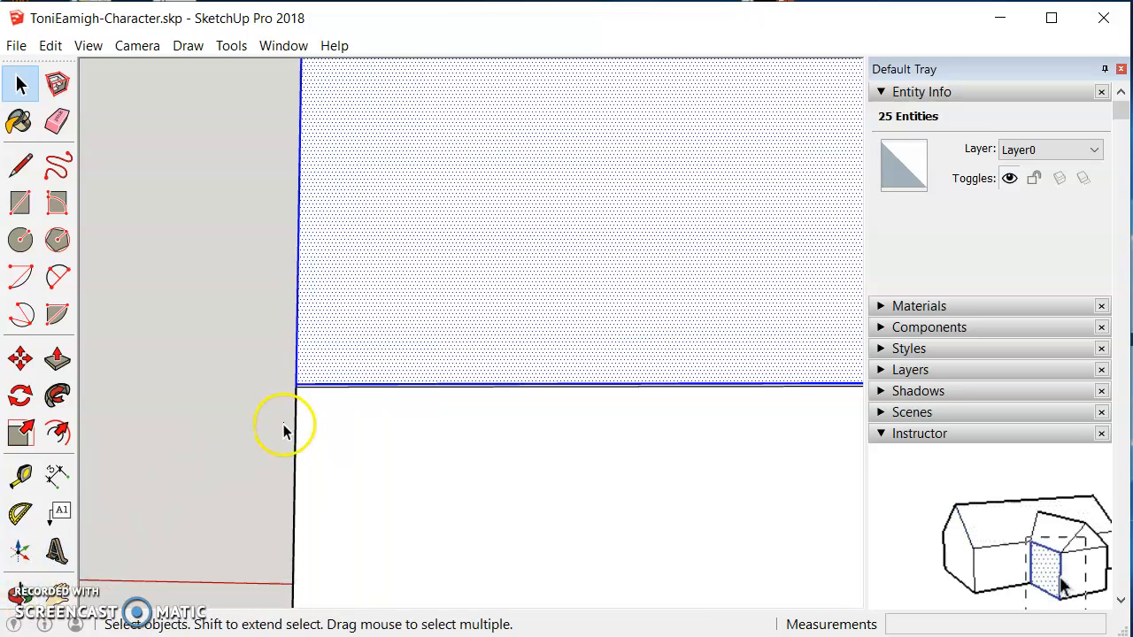
pyautogui.click(19, 591)
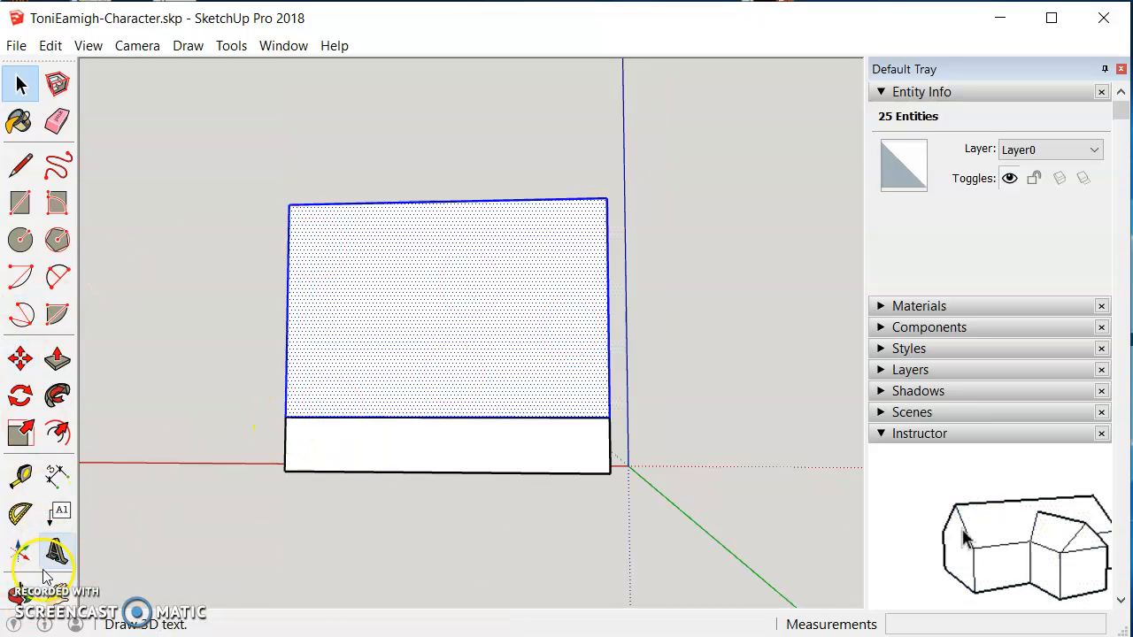
pyautogui.moveTo(705, 416); pyautogui.dragTo(258, 470)
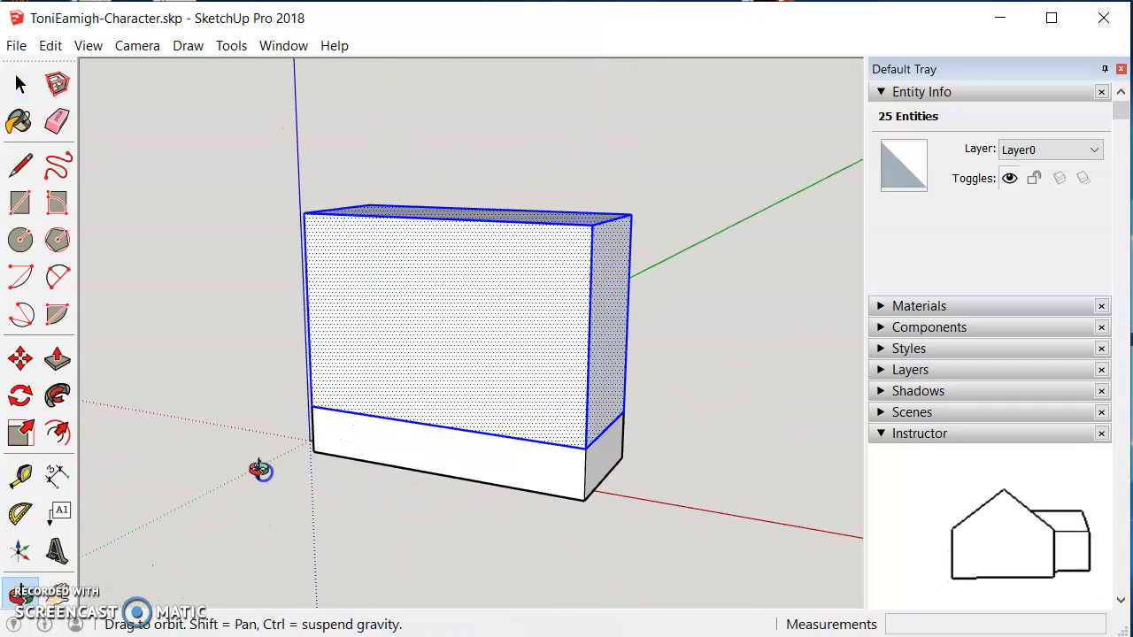
pyautogui.click(57, 407)
pyautogui.click(21, 358)
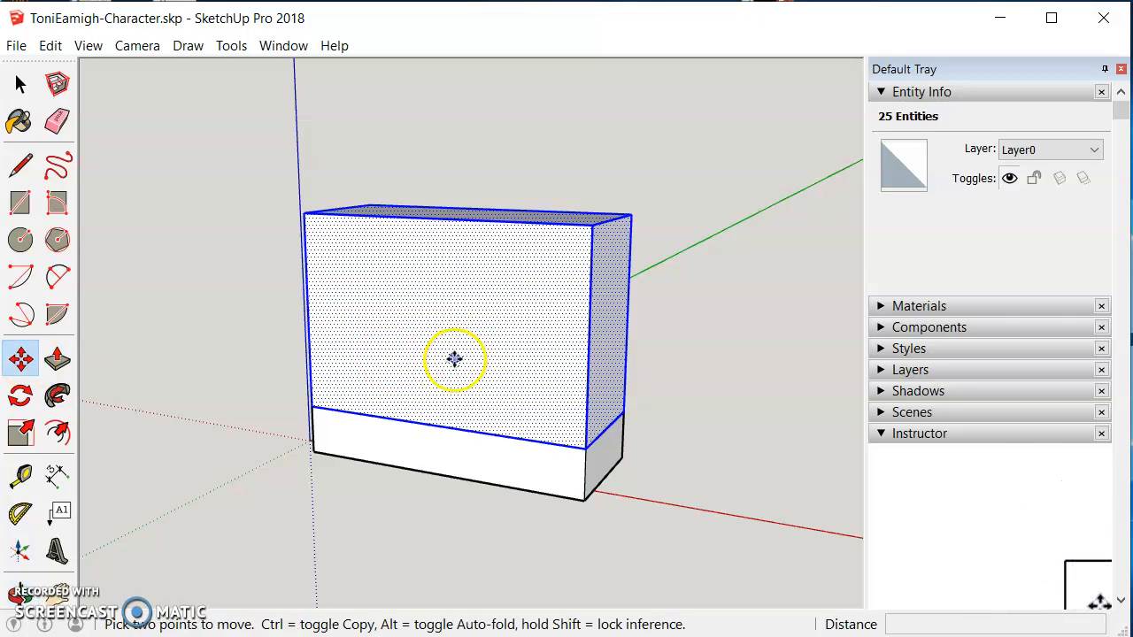
pyautogui.click(37, 354)
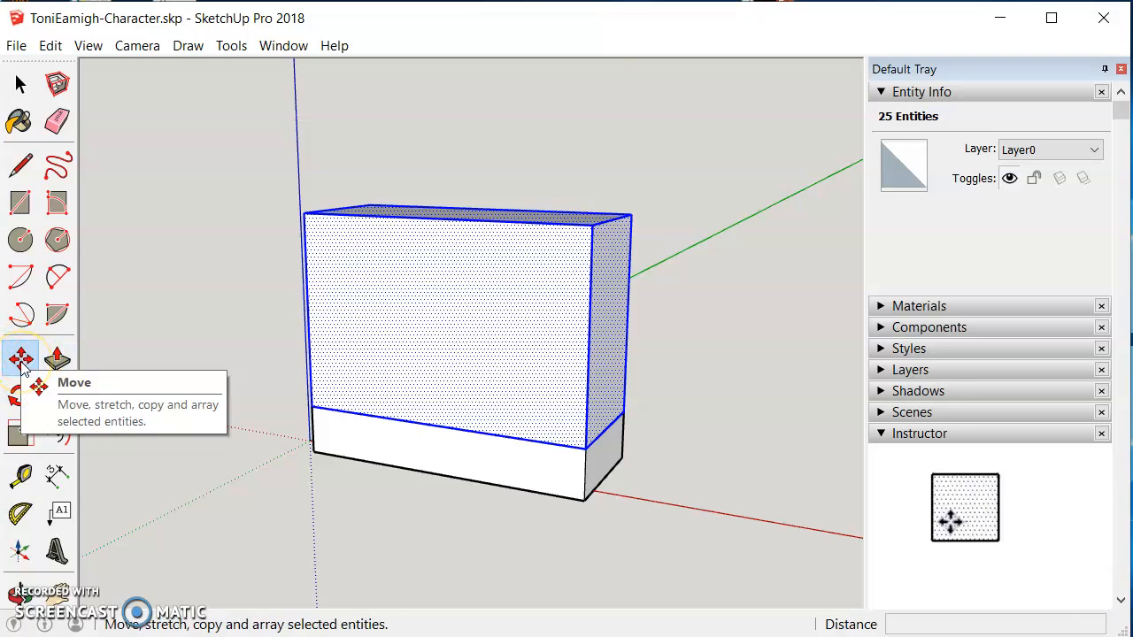
pyautogui.click(463, 354)
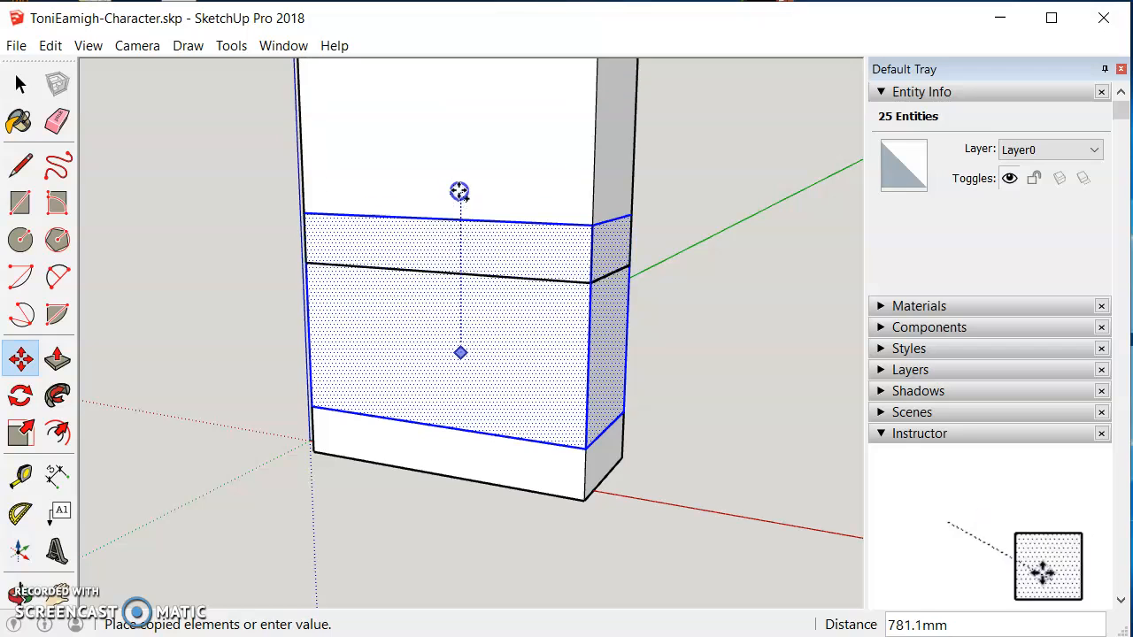
pyautogui.click(455, 135)
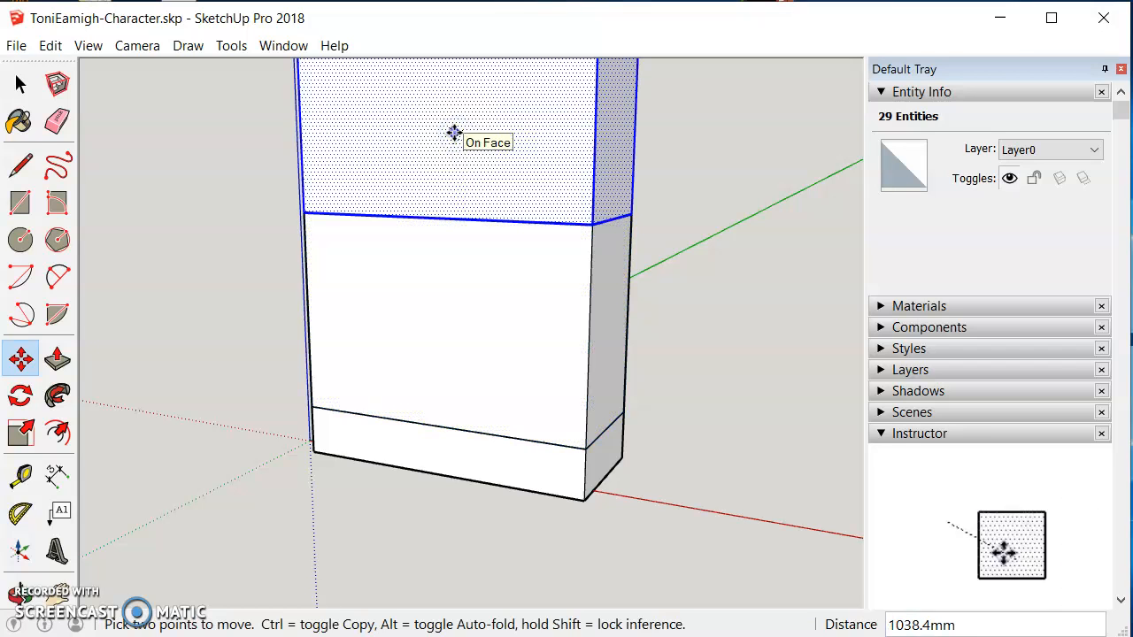
# Step: Copy the top box straight up again along the blue axis to stack another box above it
pyautogui.scroll(-2, 451, 133)
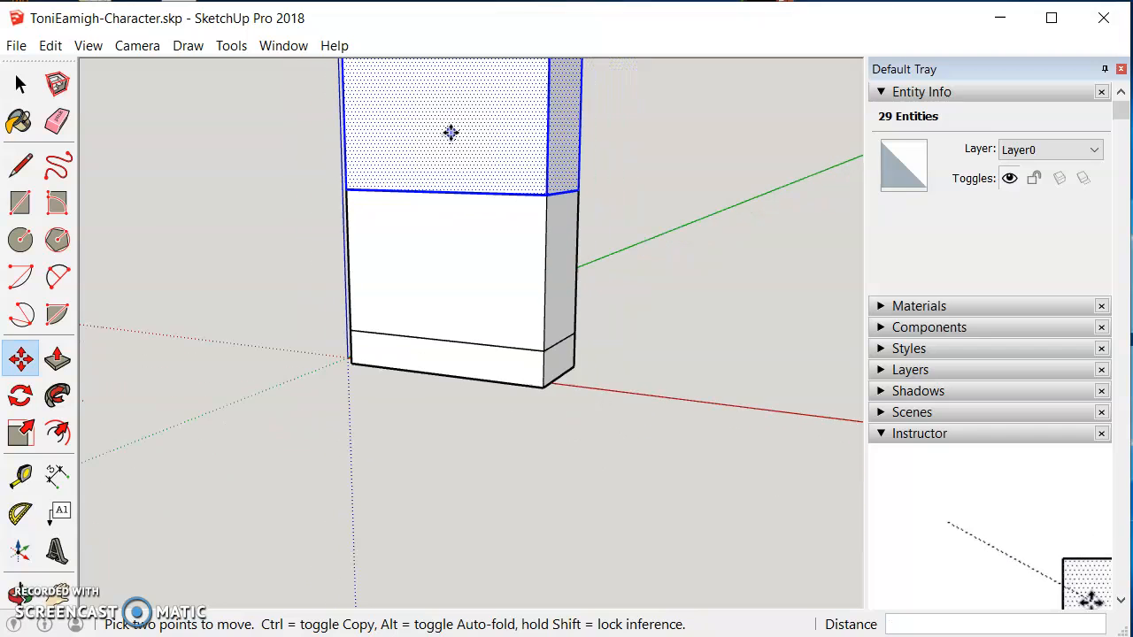
pyautogui.click(57, 591)
pyautogui.moveTo(427, 192); pyautogui.dragTo(453, 433)
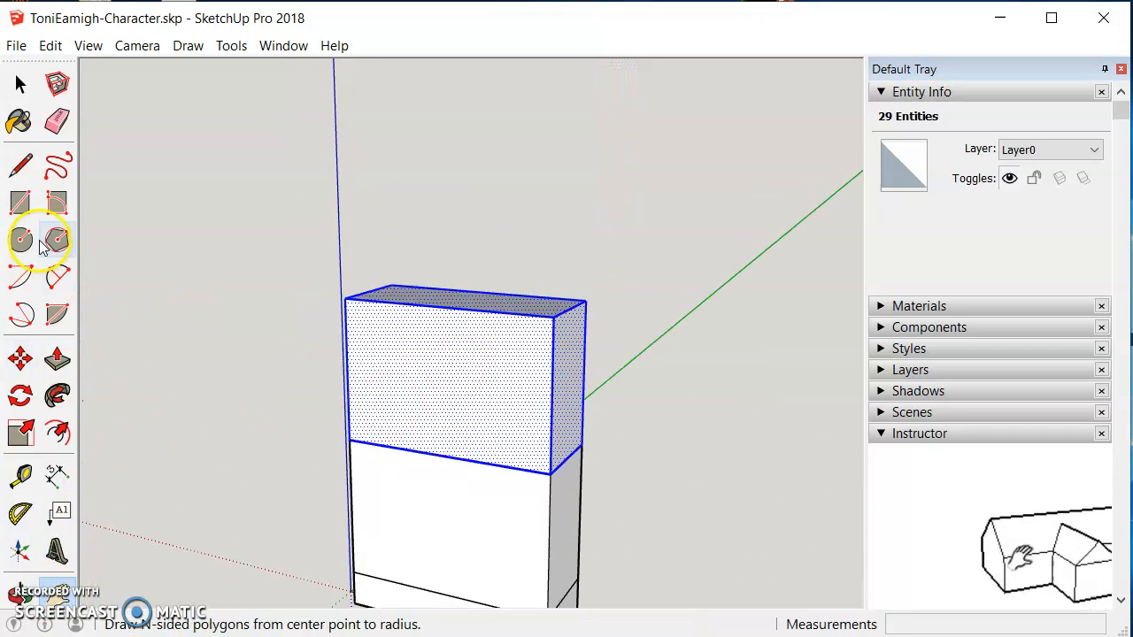
pyautogui.click(21, 358)
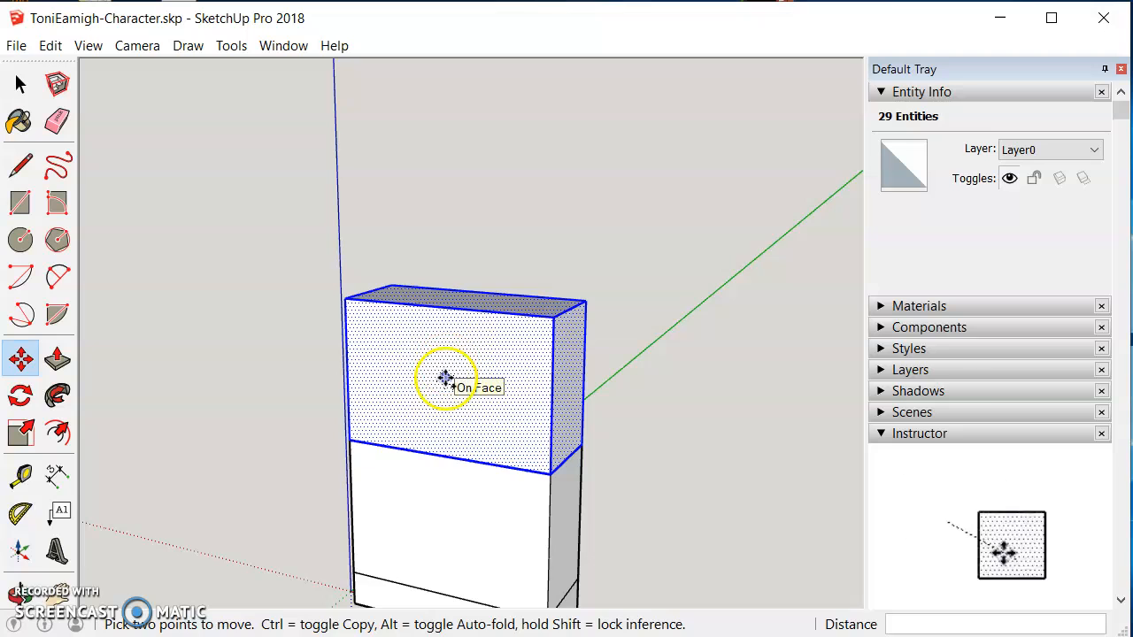
pyautogui.press('ctrl')
pyautogui.click(444, 378)
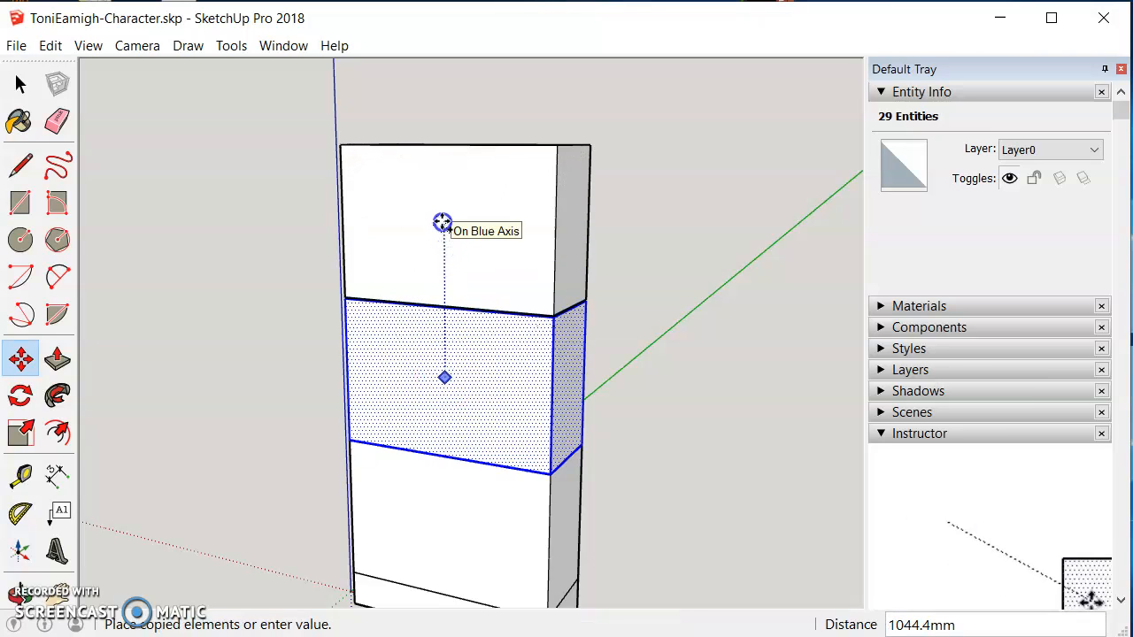
pyautogui.click(443, 222)
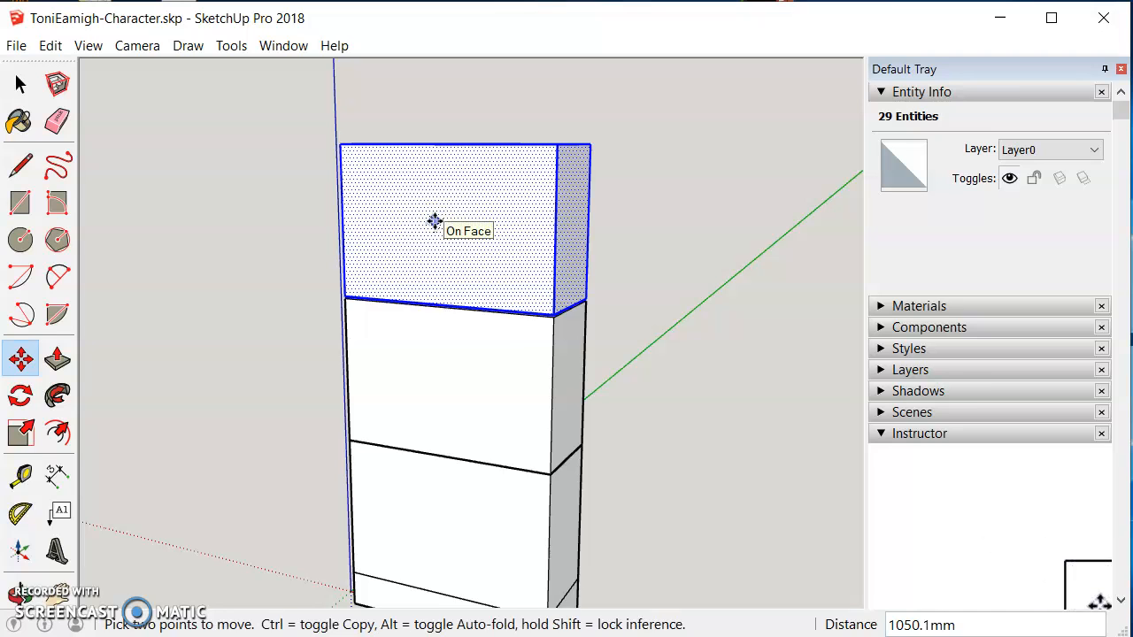
# Step: Deselect everything and push/pull the top box's front face outward about 383 mm
pyautogui.click(21, 83)
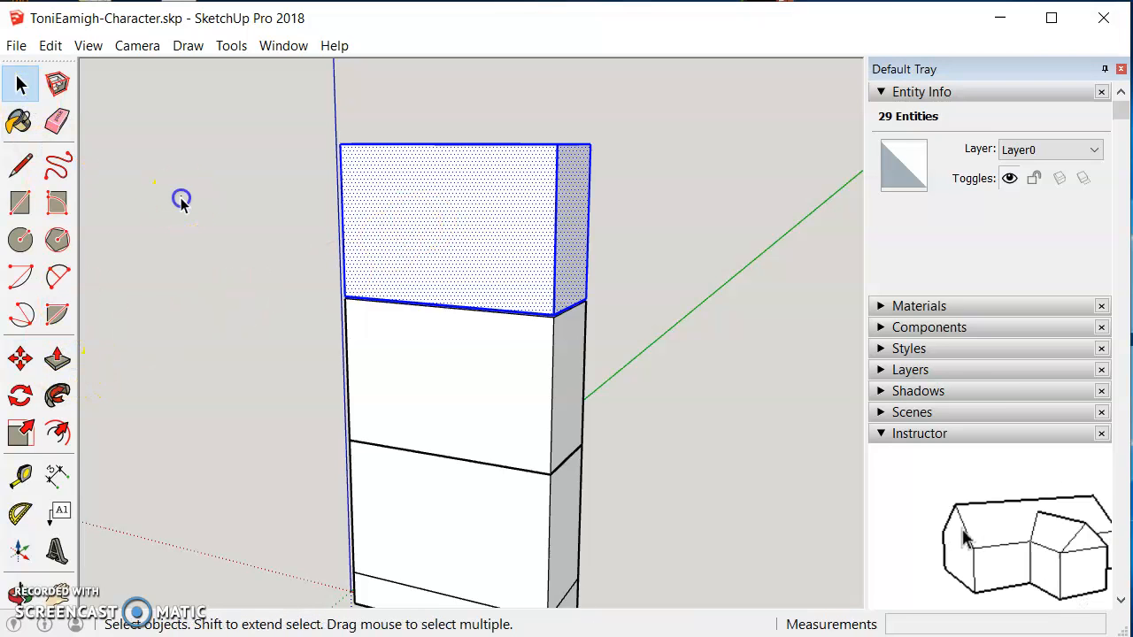
pyautogui.click(178, 197)
pyautogui.click(57, 359)
pyautogui.click(438, 251)
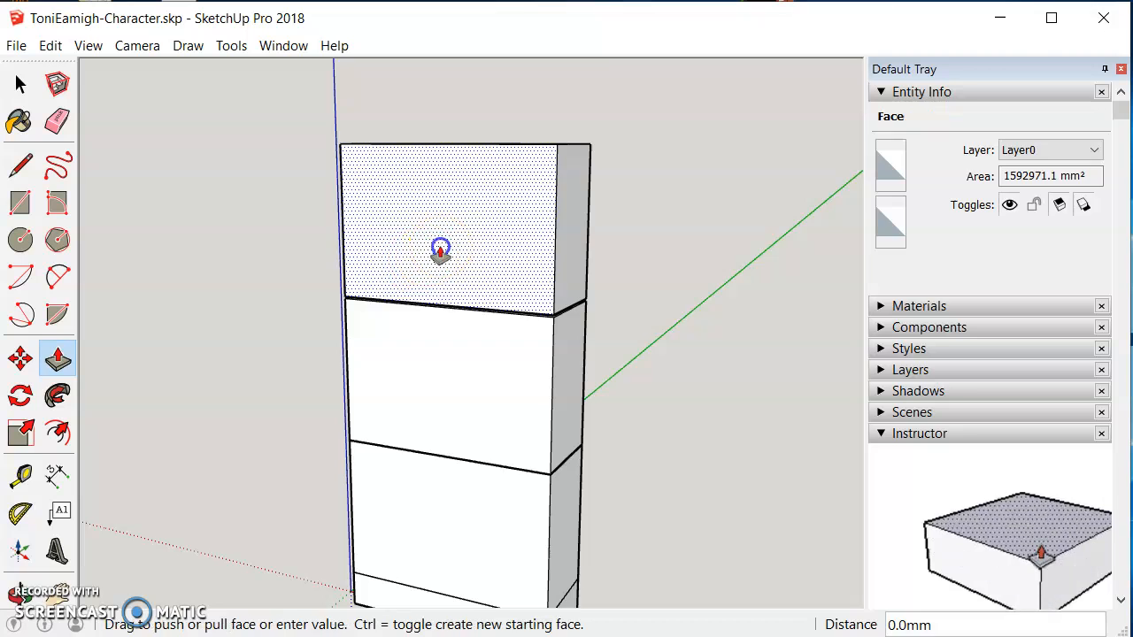
pyautogui.click(412, 260)
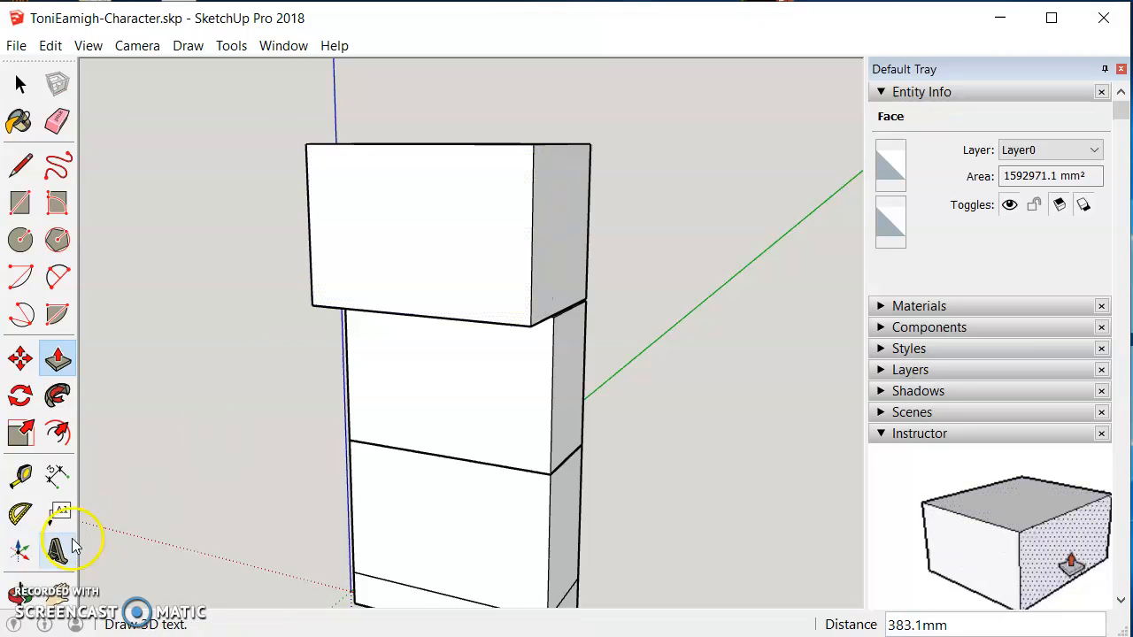
# Step: Push/pull the top box's side face outward to widen the head
pyautogui.click(20, 592)
pyautogui.moveTo(741, 356); pyautogui.dragTo(331, 328)
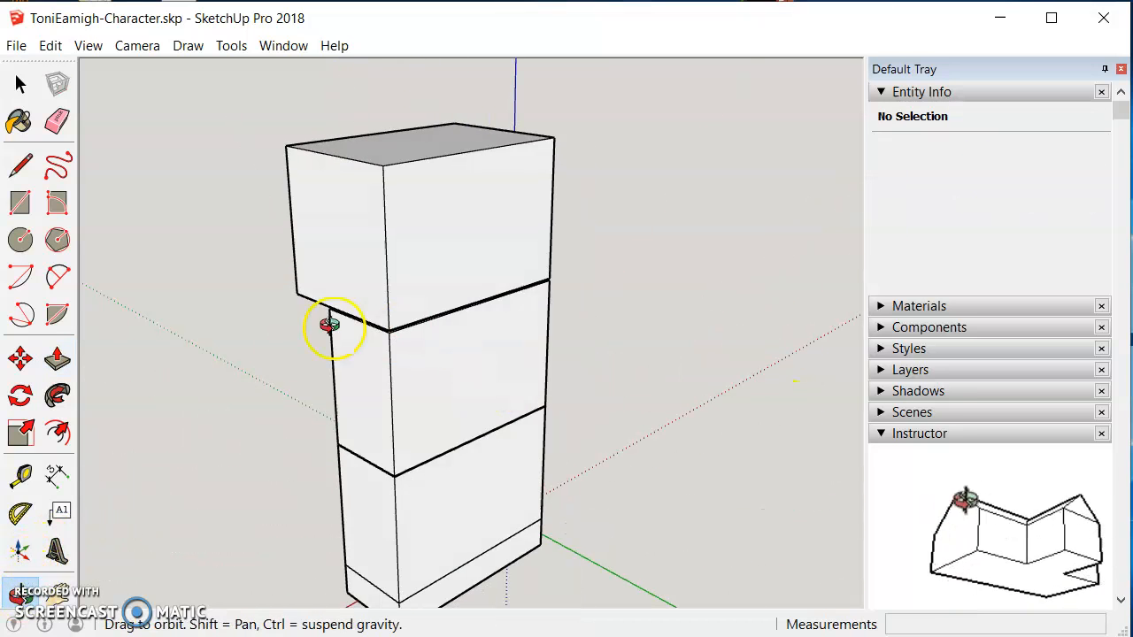
pyautogui.click(57, 359)
pyautogui.click(487, 243)
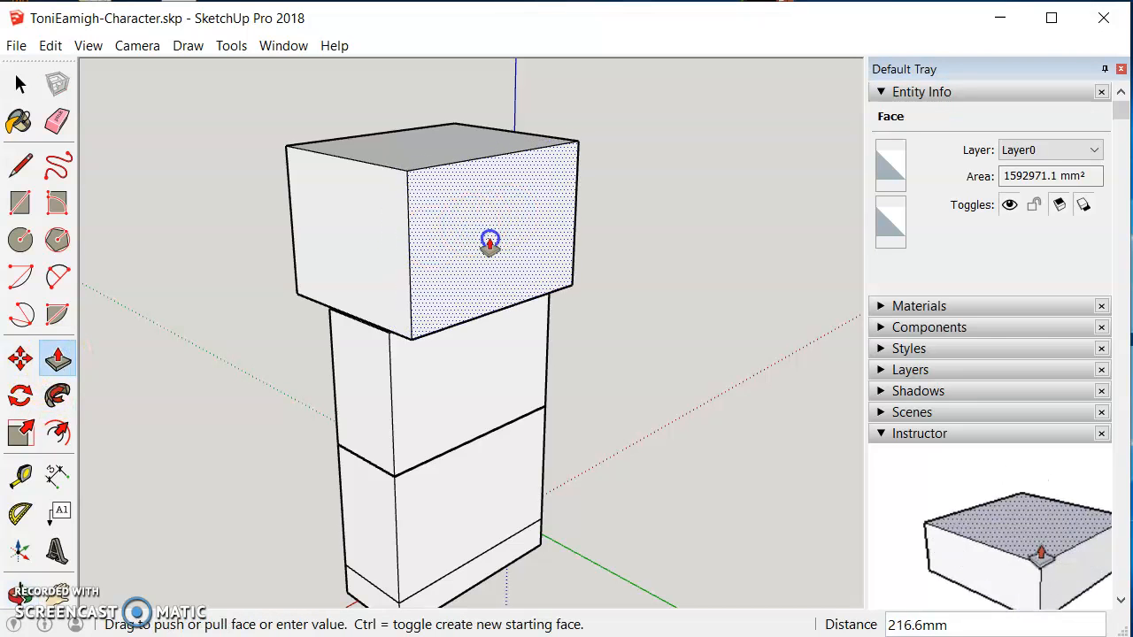
pyautogui.click(20, 84)
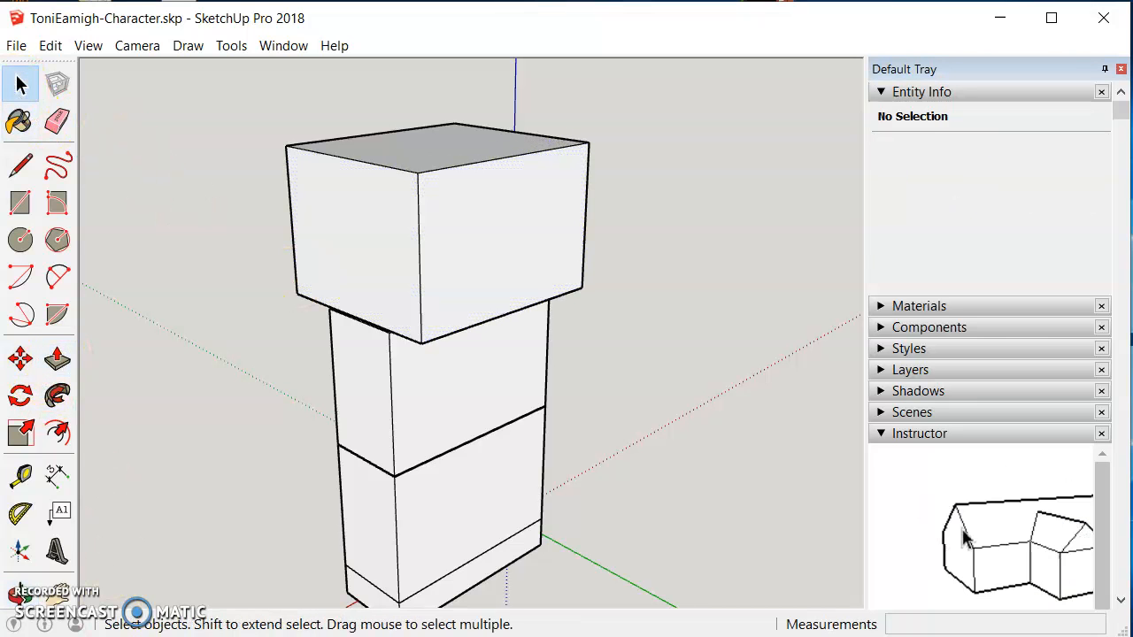
# Step: Push/pull the middle box's right side face outward about 335 mm to form one arm
pyautogui.click(19, 593)
pyautogui.moveTo(646, 478); pyautogui.dragTo(442, 467)
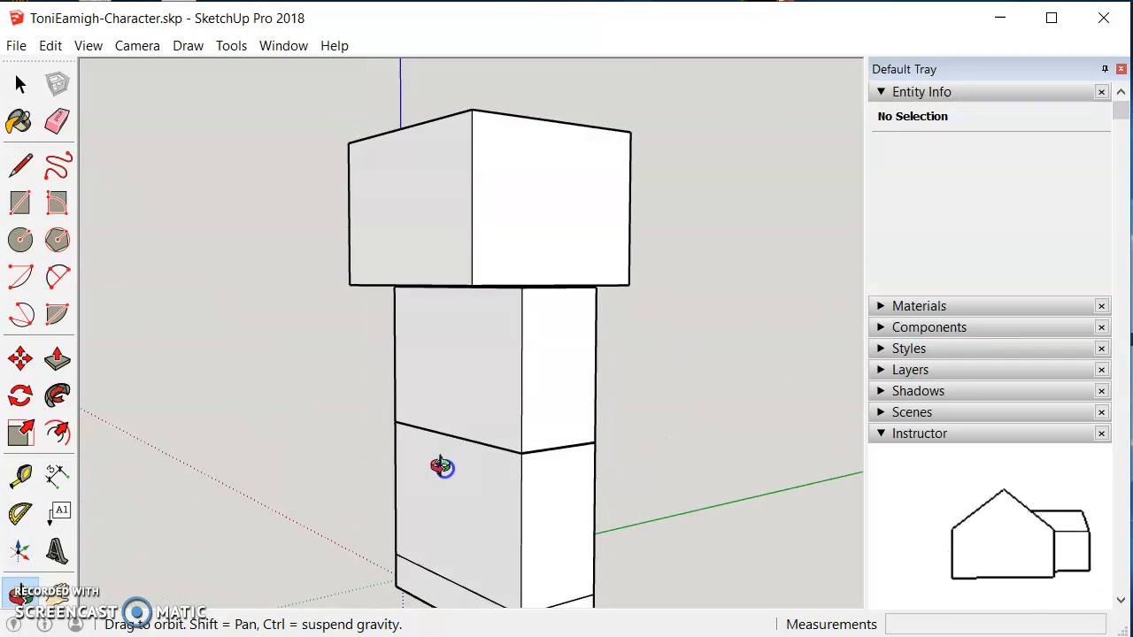
pyautogui.moveTo(678, 390); pyautogui.dragTo(654, 396)
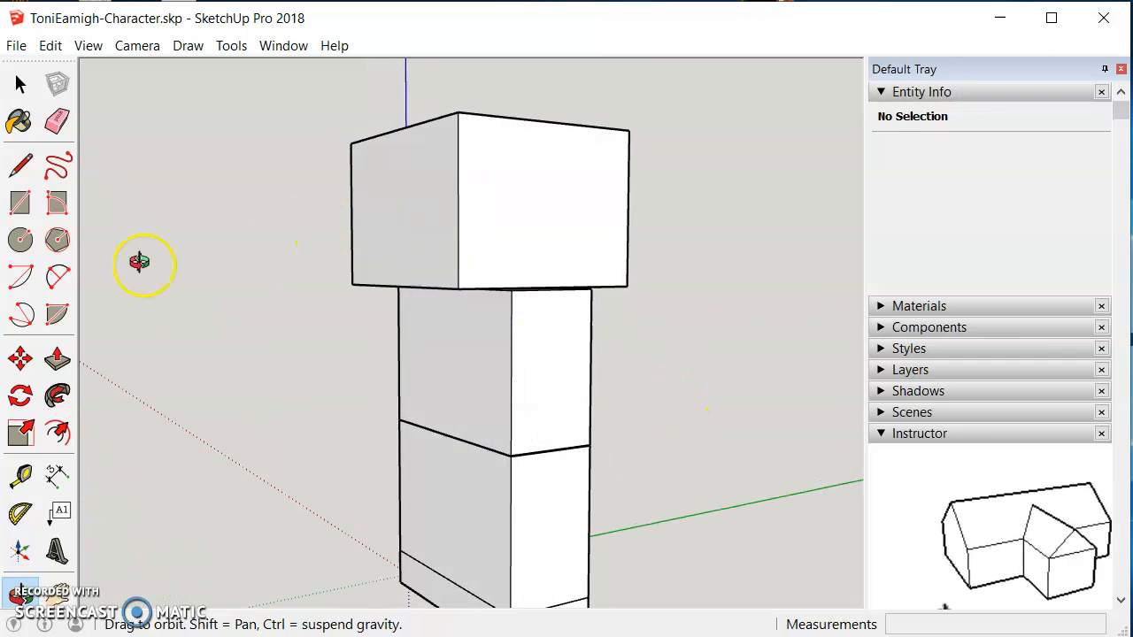
pyautogui.click(56, 359)
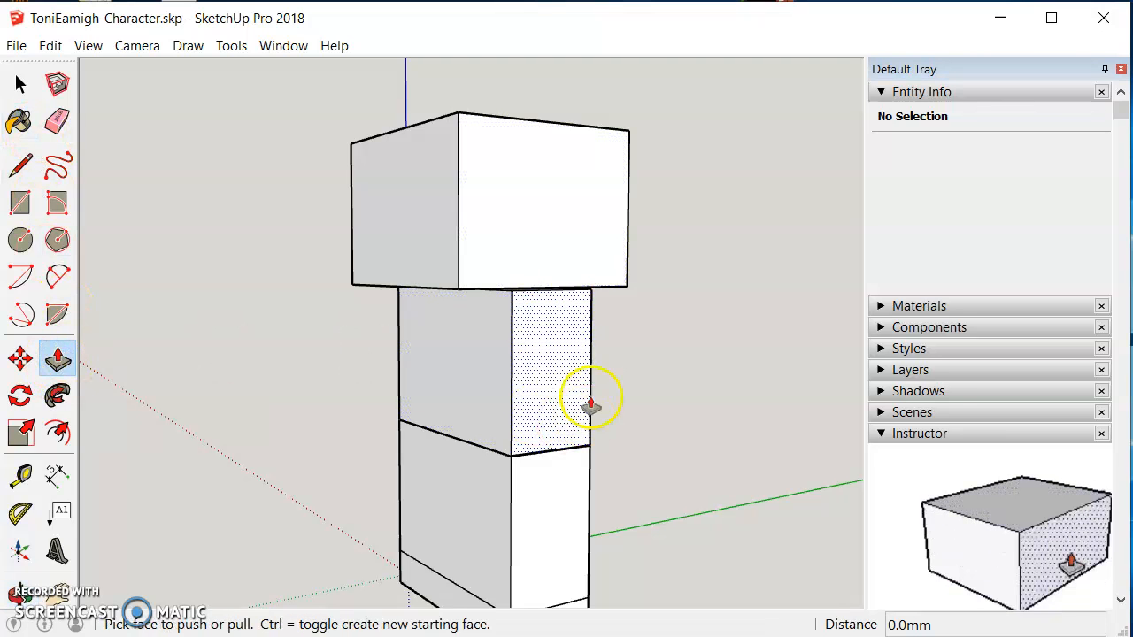
pyautogui.click(486, 381)
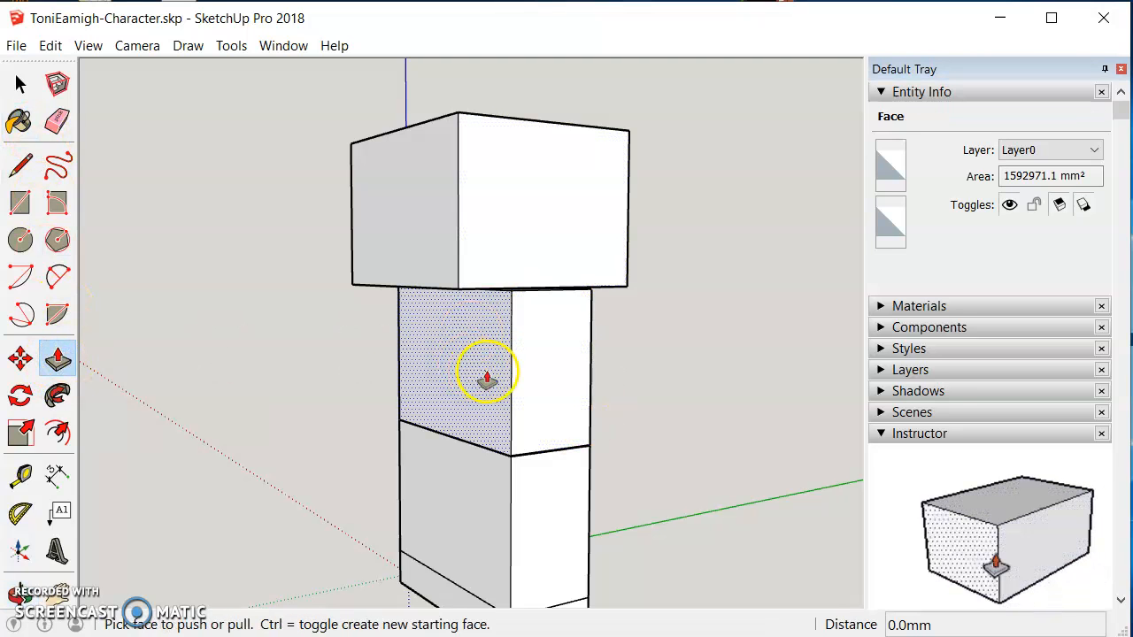
pyautogui.click(543, 355)
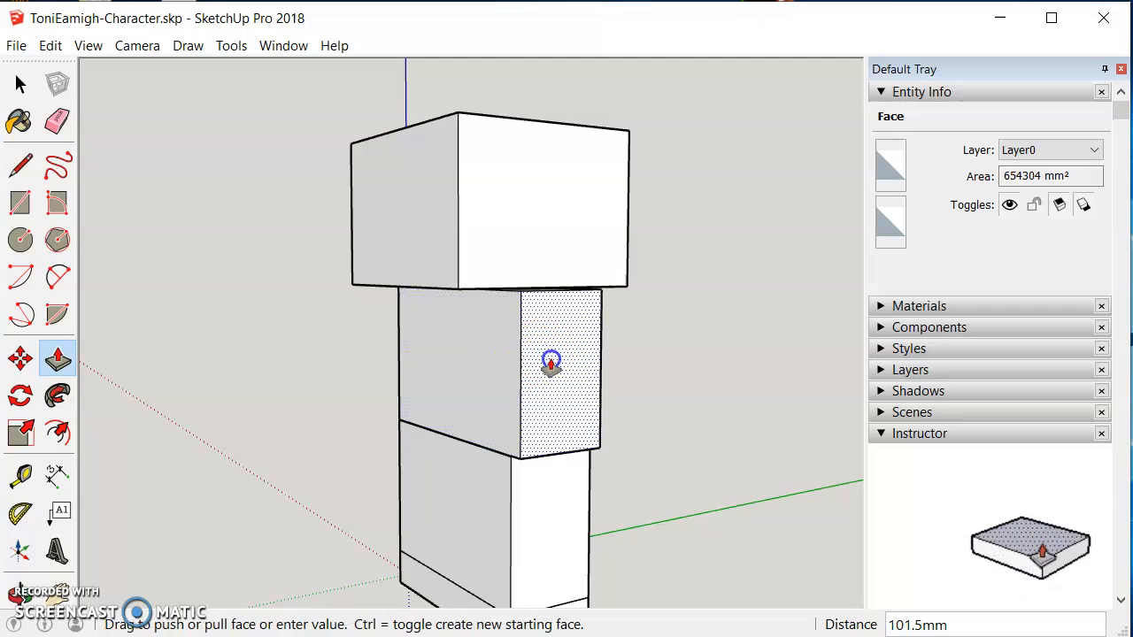
pyautogui.click(571, 389)
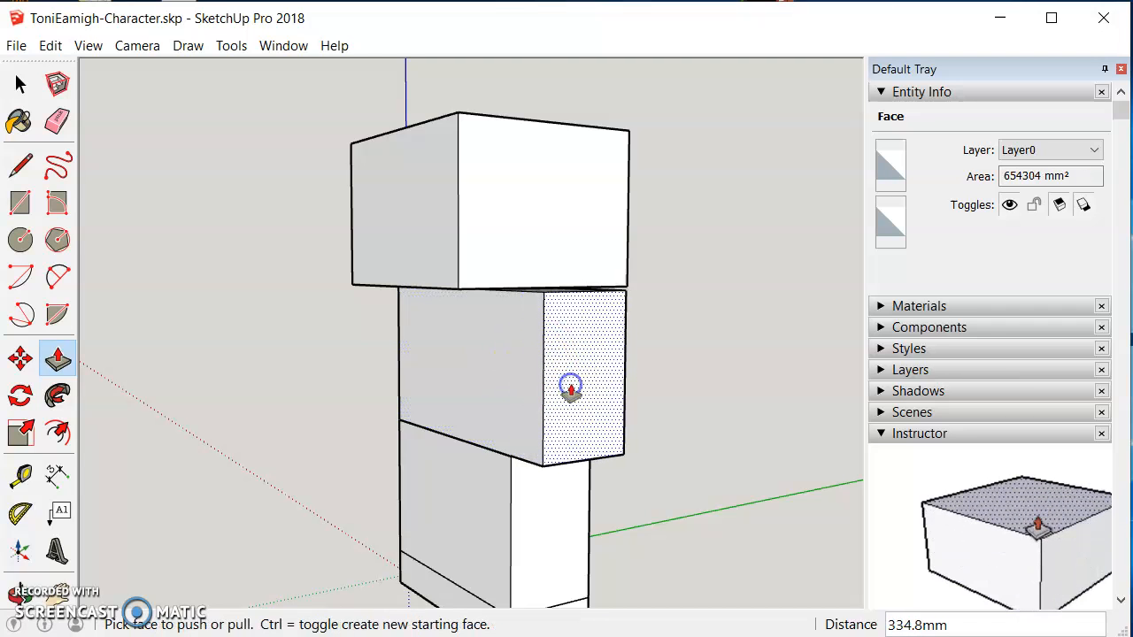
# Step: Draw a vertical edge on the middle box's front from the lower box's right corner up to its top edge
pyautogui.click(21, 595)
pyautogui.moveTo(370, 485); pyautogui.dragTo(599, 493)
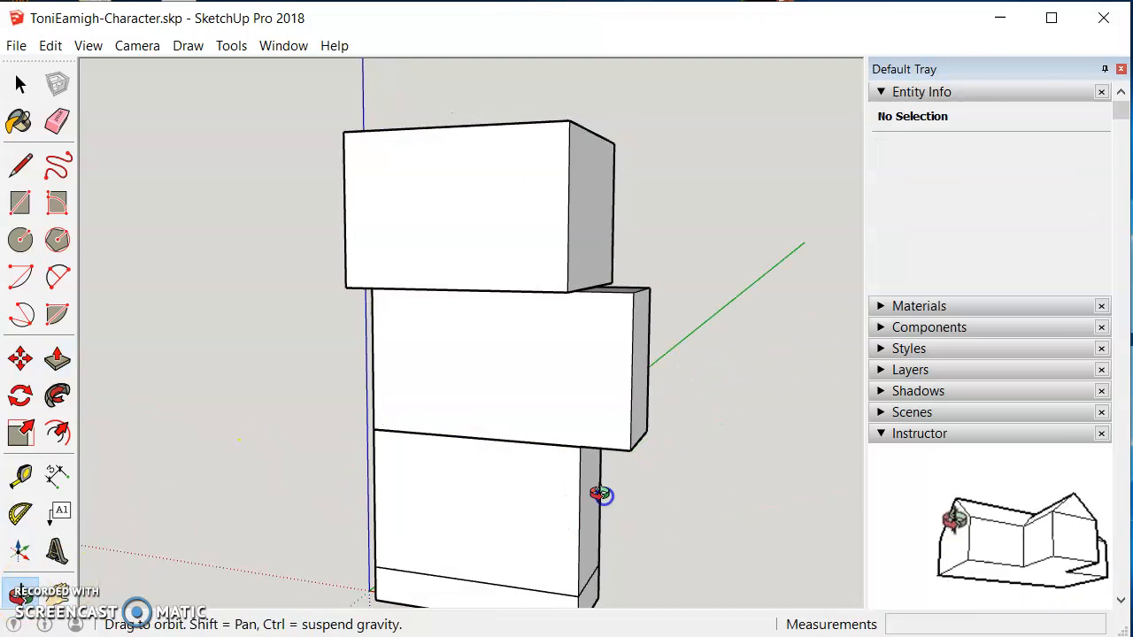
pyautogui.click(21, 166)
pyautogui.click(581, 445)
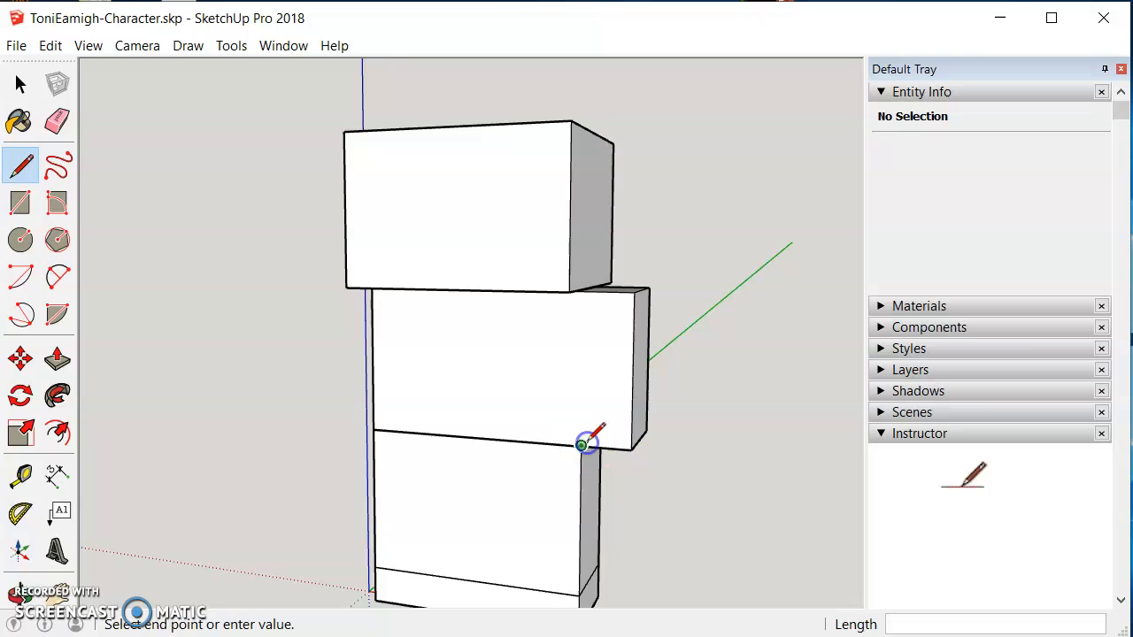
pyautogui.click(583, 289)
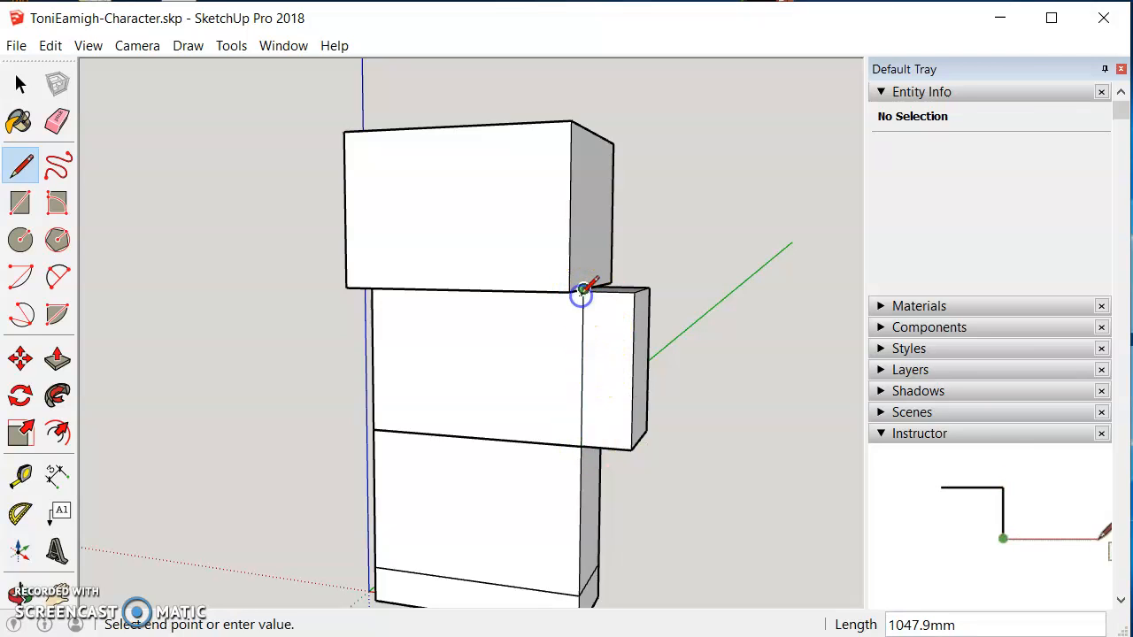
# Step: Push/pull the middle box's left side face outward about 285 mm to form the other arm
pyautogui.click(20, 593)
pyautogui.moveTo(119, 480); pyautogui.dragTo(510, 462)
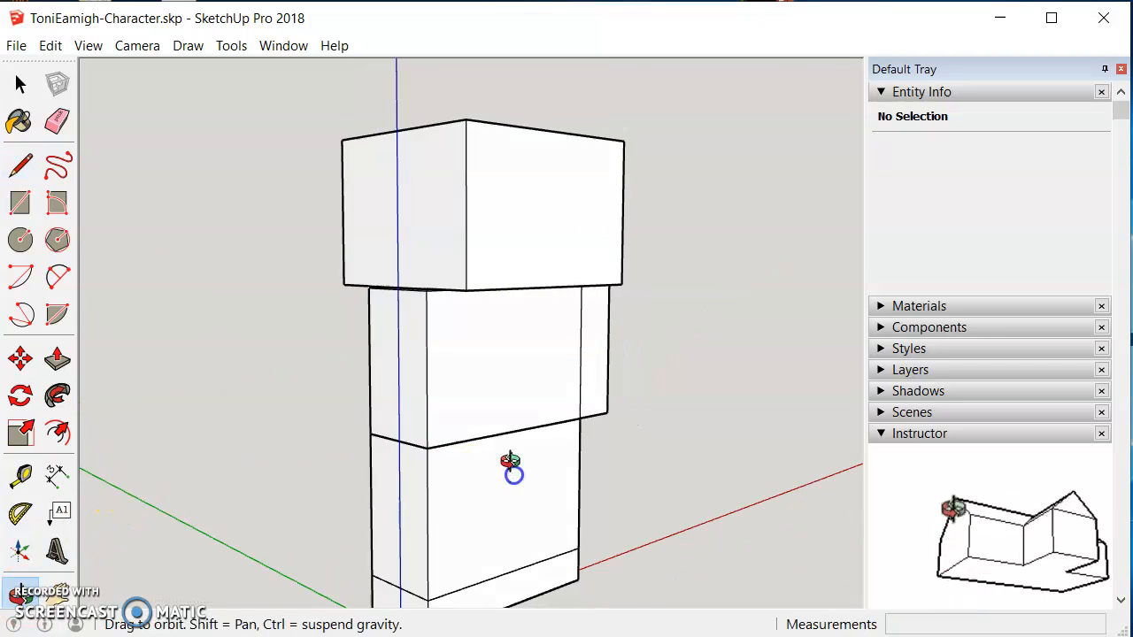
pyautogui.click(56, 358)
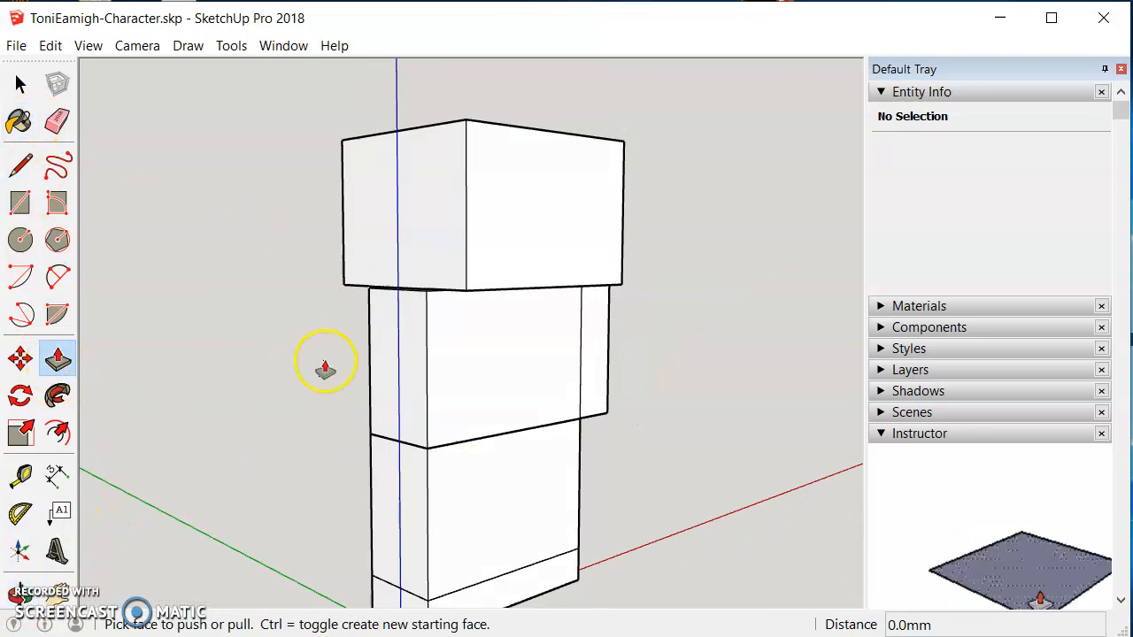
pyautogui.click(372, 363)
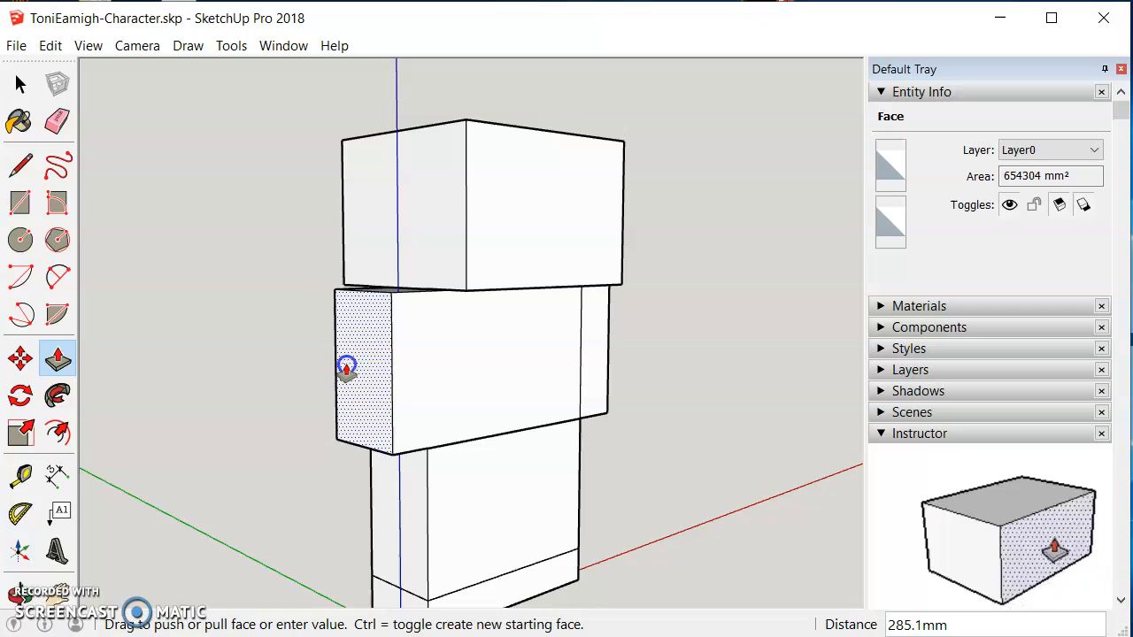
pyautogui.click(346, 367)
# Step: Draw a vertical edge on the middle box's front from the lower box's left corner up to its top edge
pyautogui.click(26, 174)
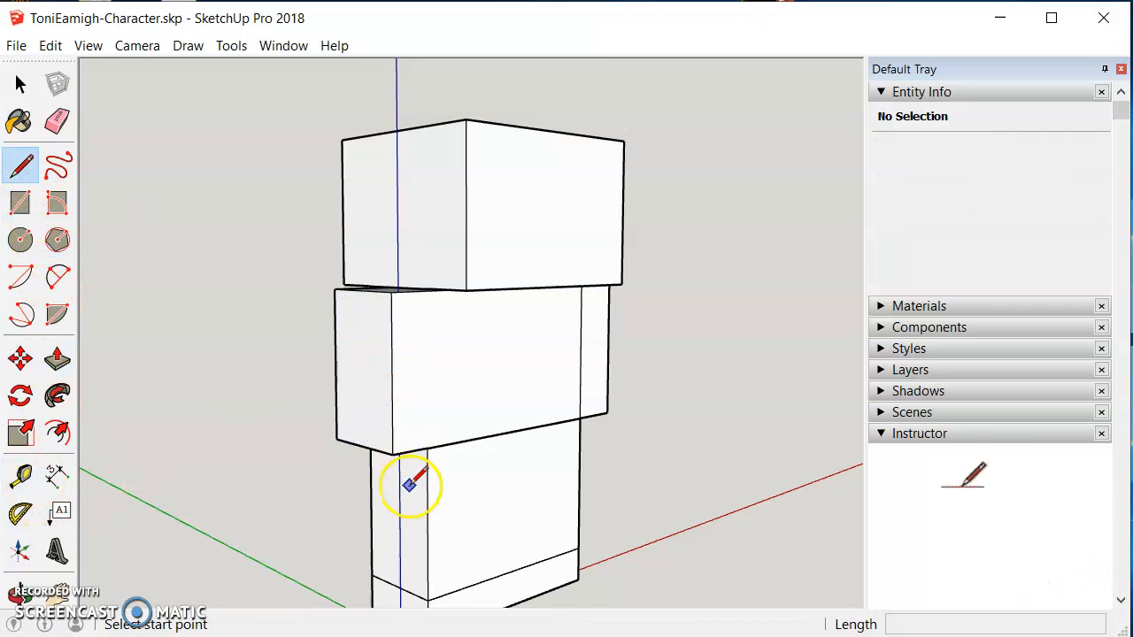
pyautogui.click(427, 448)
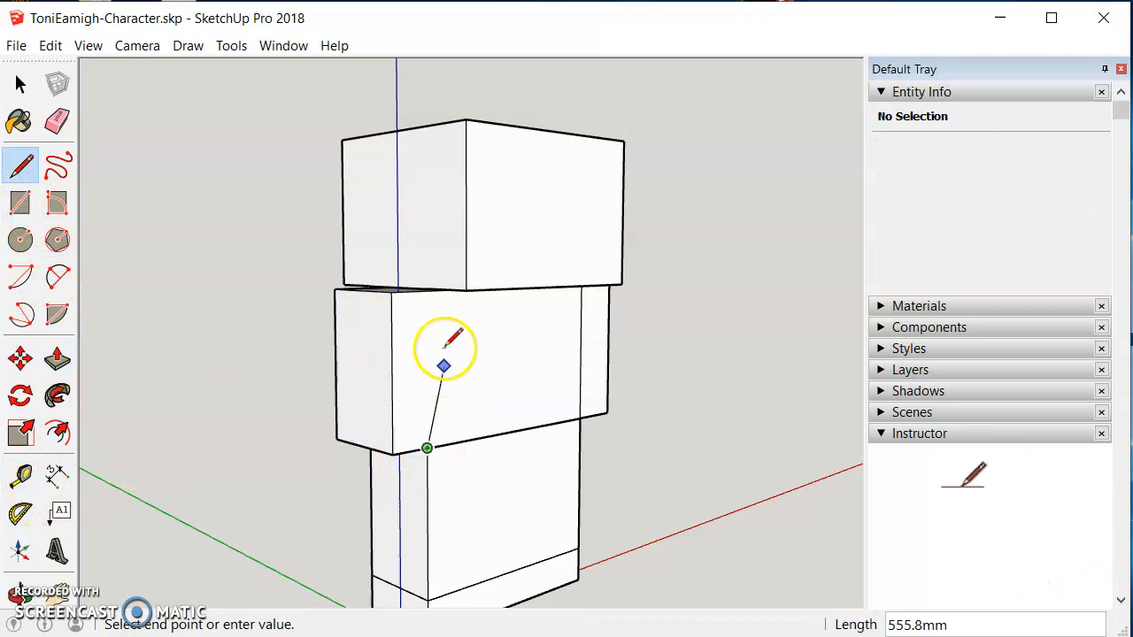
pyautogui.click(427, 288)
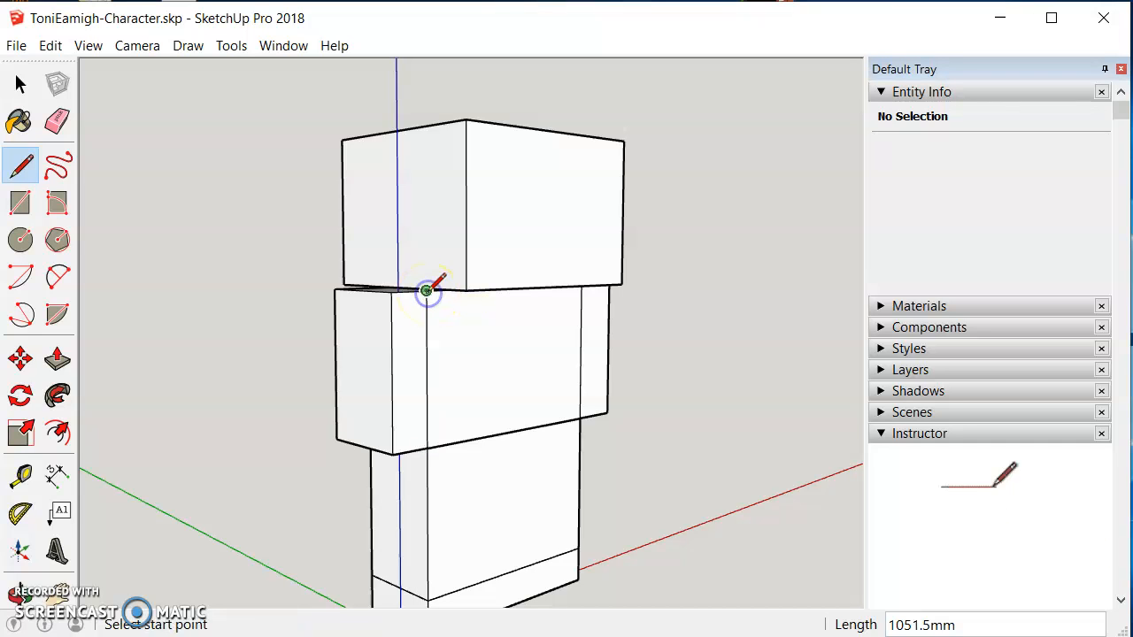
# Step: Expand the Materials panel
pyautogui.click(20, 591)
pyautogui.moveTo(605, 478); pyautogui.dragTo(650, 499)
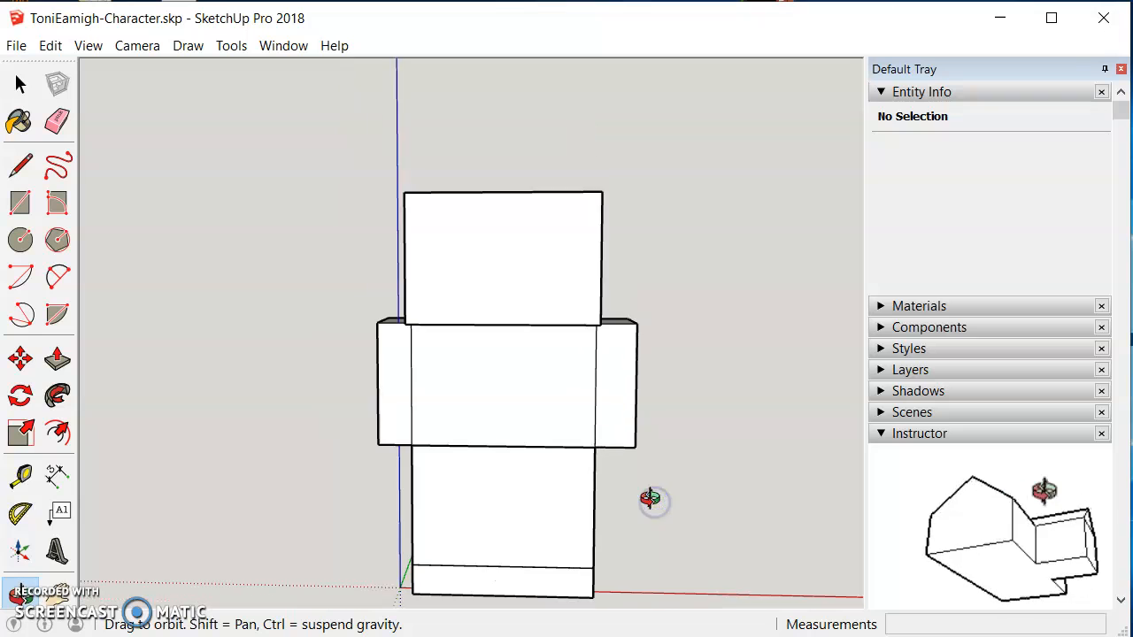
pyautogui.scroll(-1, 651, 498)
pyautogui.click(879, 305)
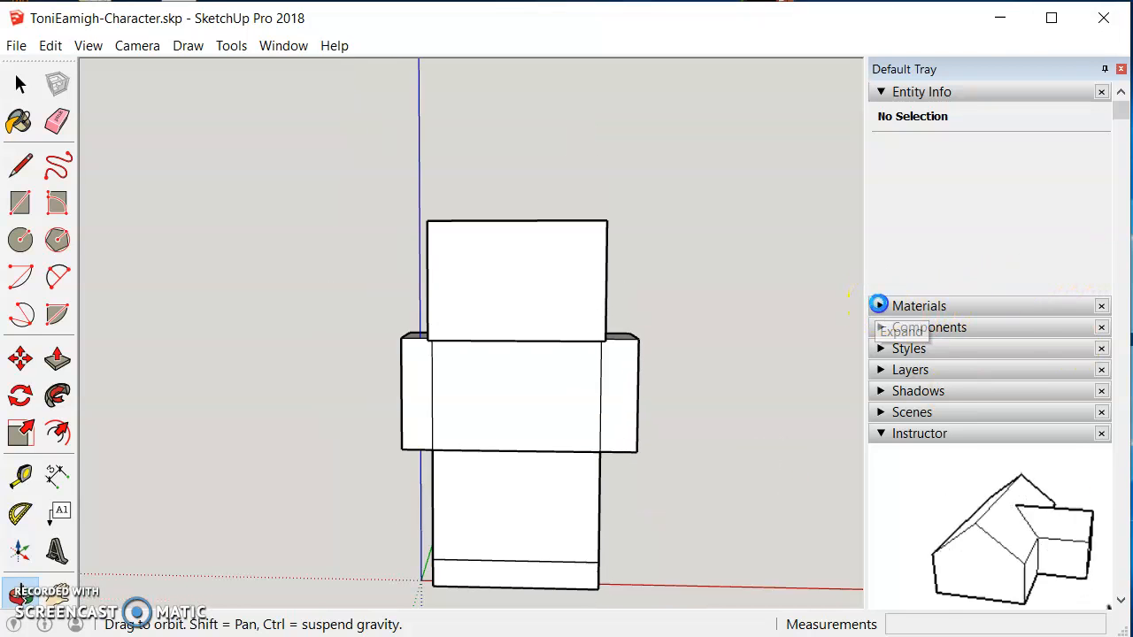
# Step: Pick the blue Color I04 from the Colors library and paint the torso's and both arms' front faces
pyautogui.click(996, 443)
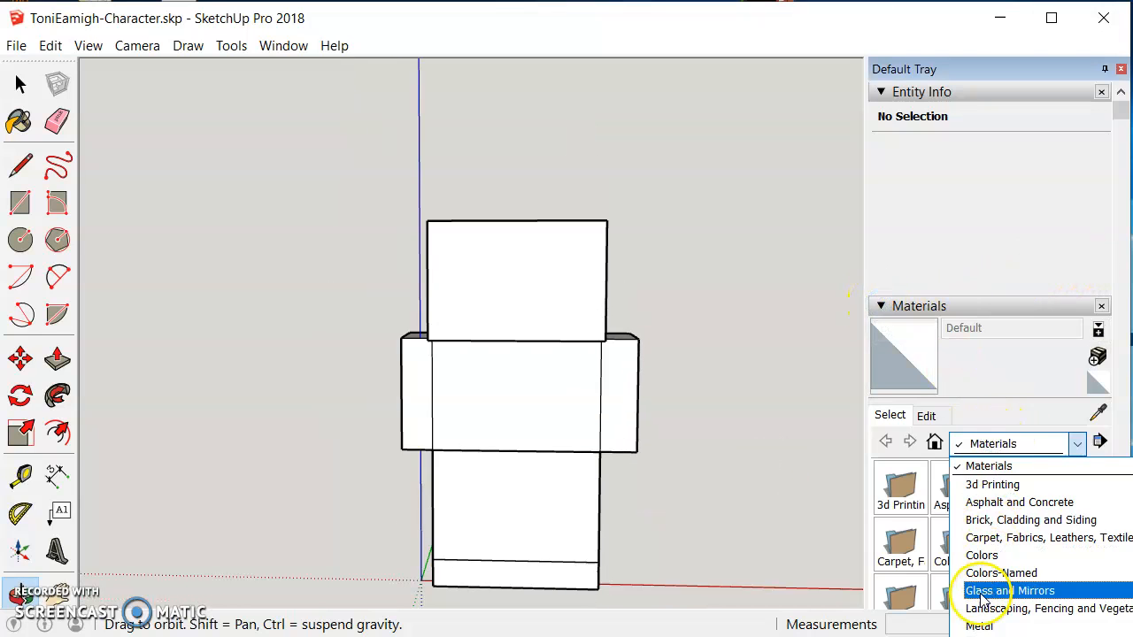
pyautogui.click(982, 554)
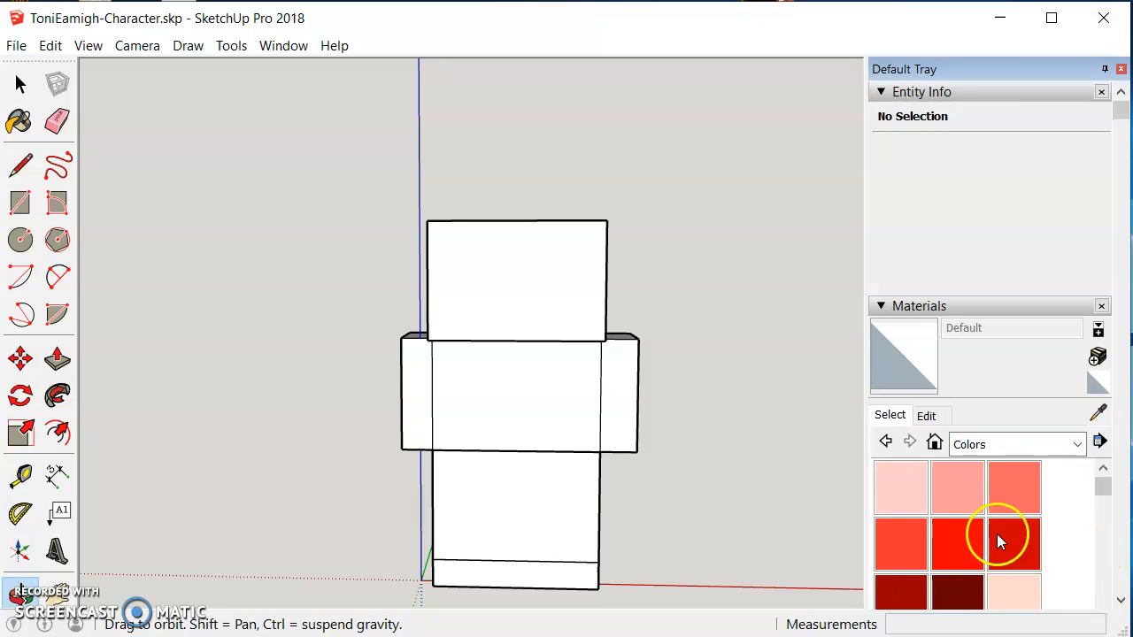
pyautogui.scroll(-2, 1106, 526)
pyautogui.scroll(-5, 1111, 546)
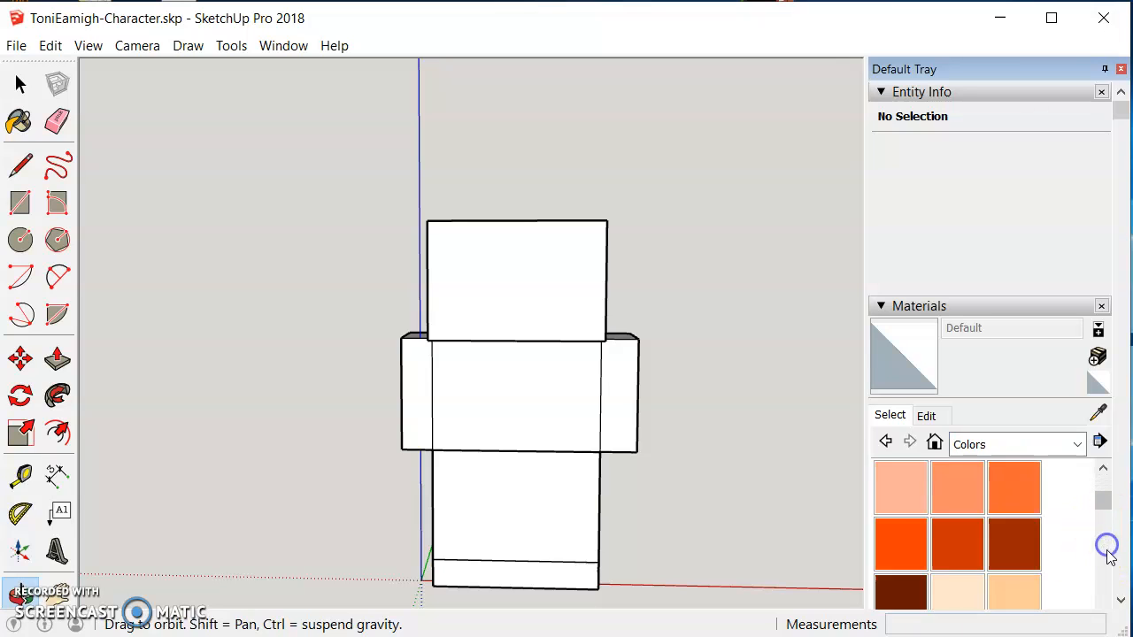
pyautogui.scroll(-5, 1109, 567)
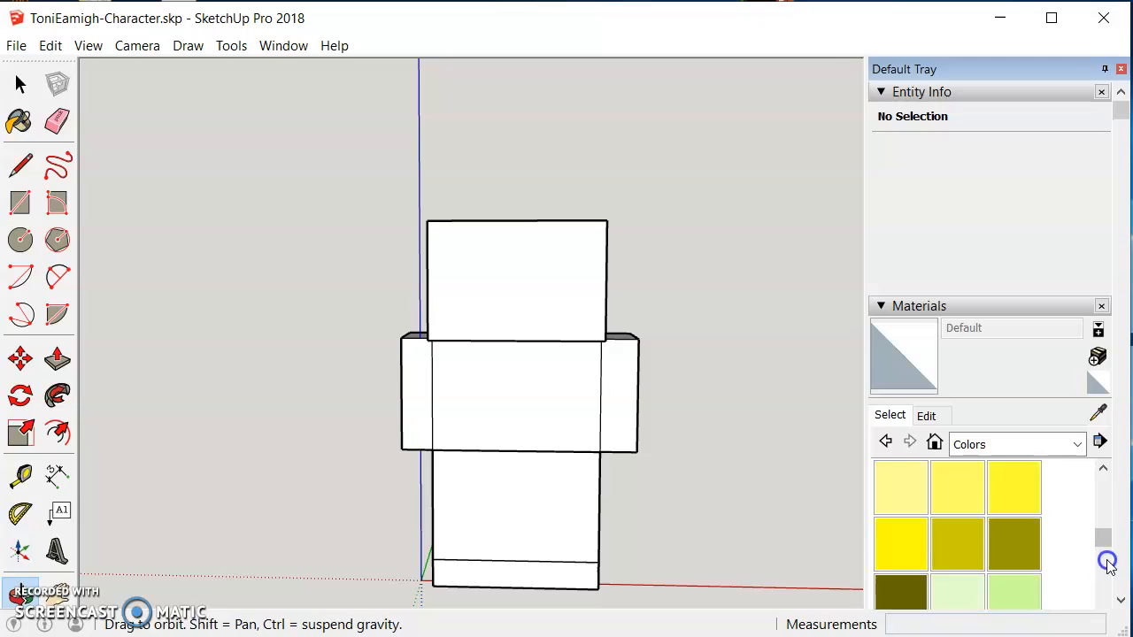
pyautogui.click(1106, 581)
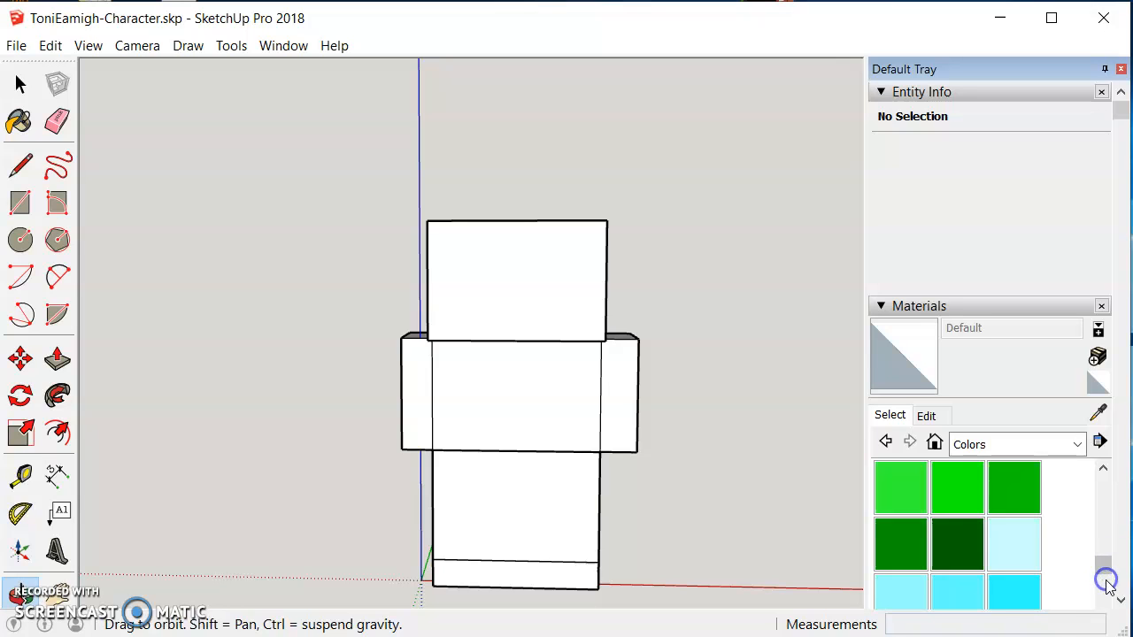
pyautogui.click(1103, 602)
pyautogui.click(1103, 602)
pyautogui.click(1103, 602)
pyautogui.click(958, 591)
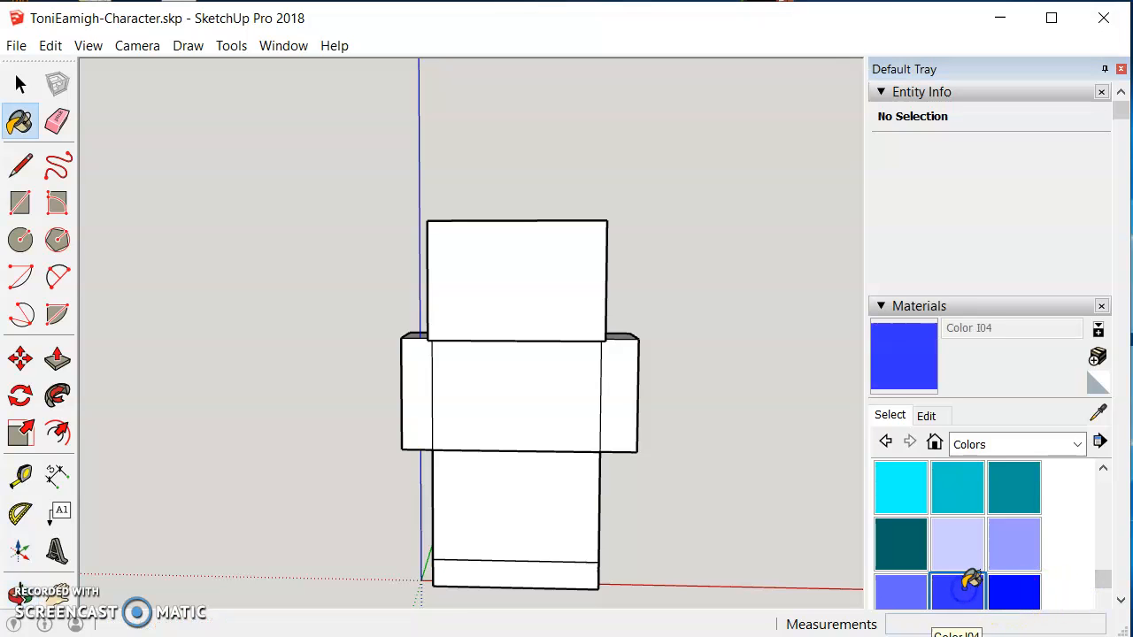
pyautogui.click(502, 381)
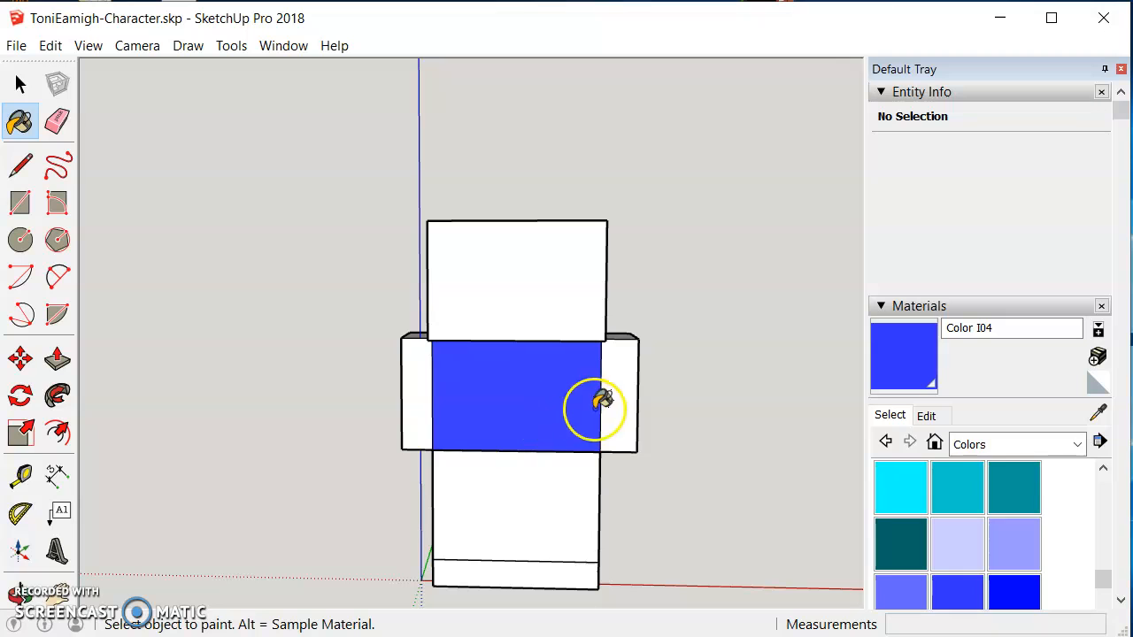
pyautogui.click(624, 376)
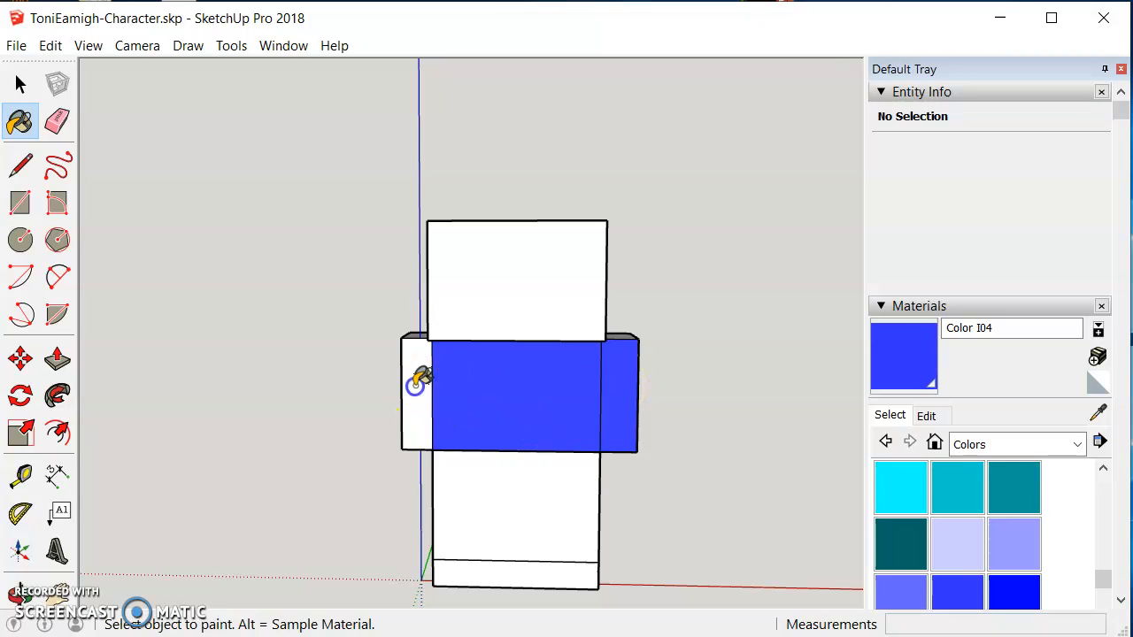
pyautogui.click(418, 381)
# Step: Paint the torso's side and back faces with the same blue
pyautogui.click(19, 591)
pyautogui.moveTo(352, 490); pyautogui.dragTo(571, 501)
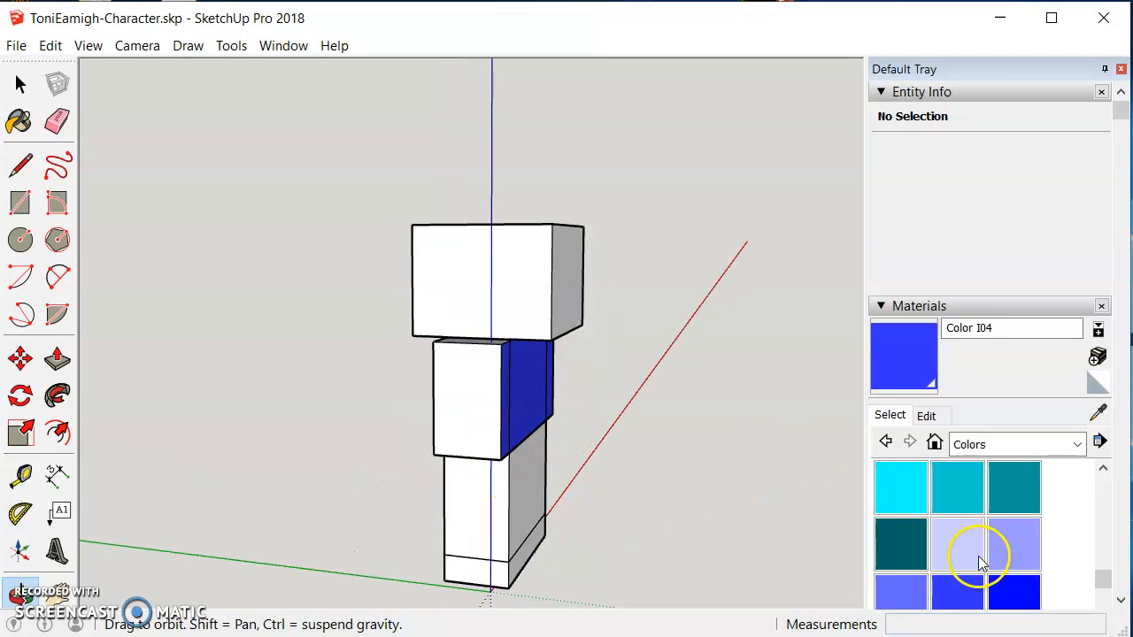
pyautogui.click(953, 595)
pyautogui.click(469, 416)
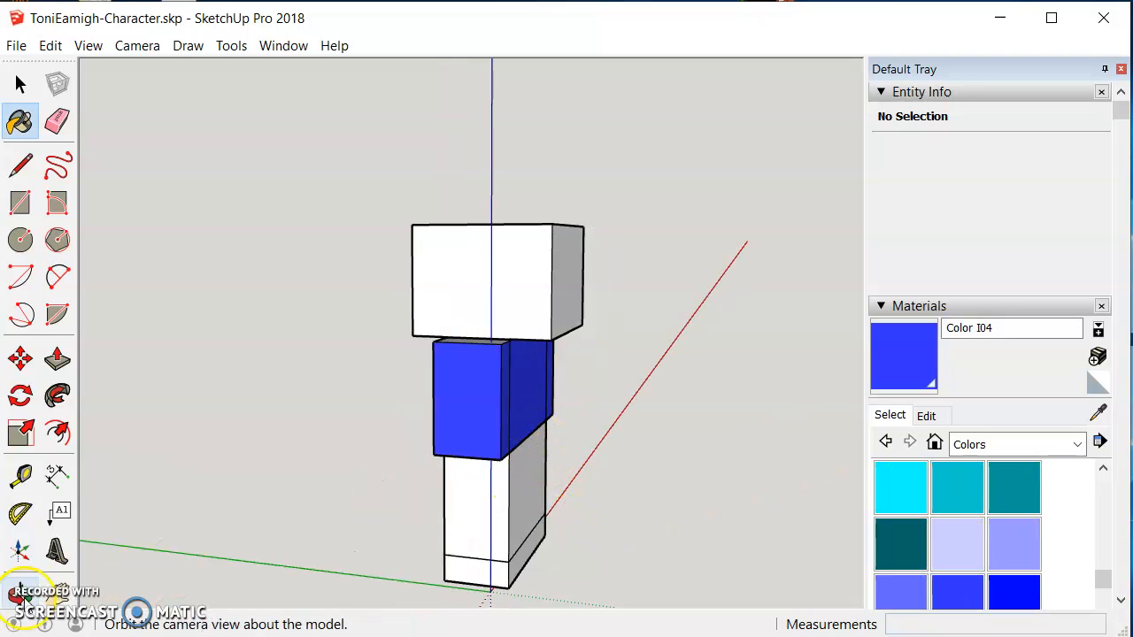
pyautogui.click(19, 595)
pyautogui.moveTo(463, 470); pyautogui.dragTo(678, 482)
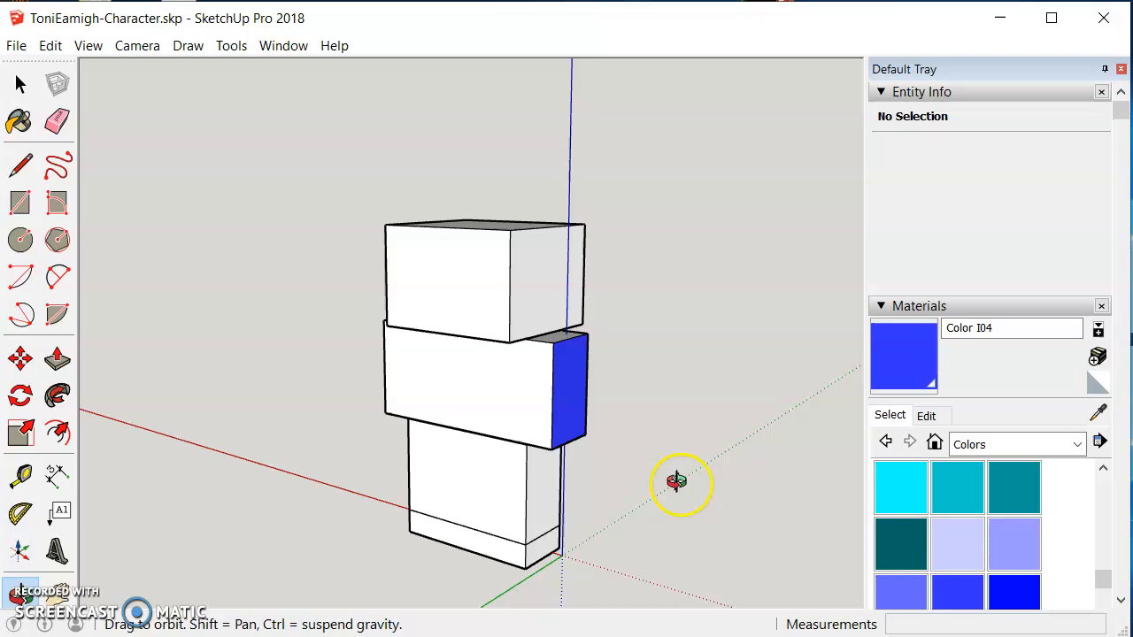
pyautogui.click(954, 595)
pyautogui.click(522, 405)
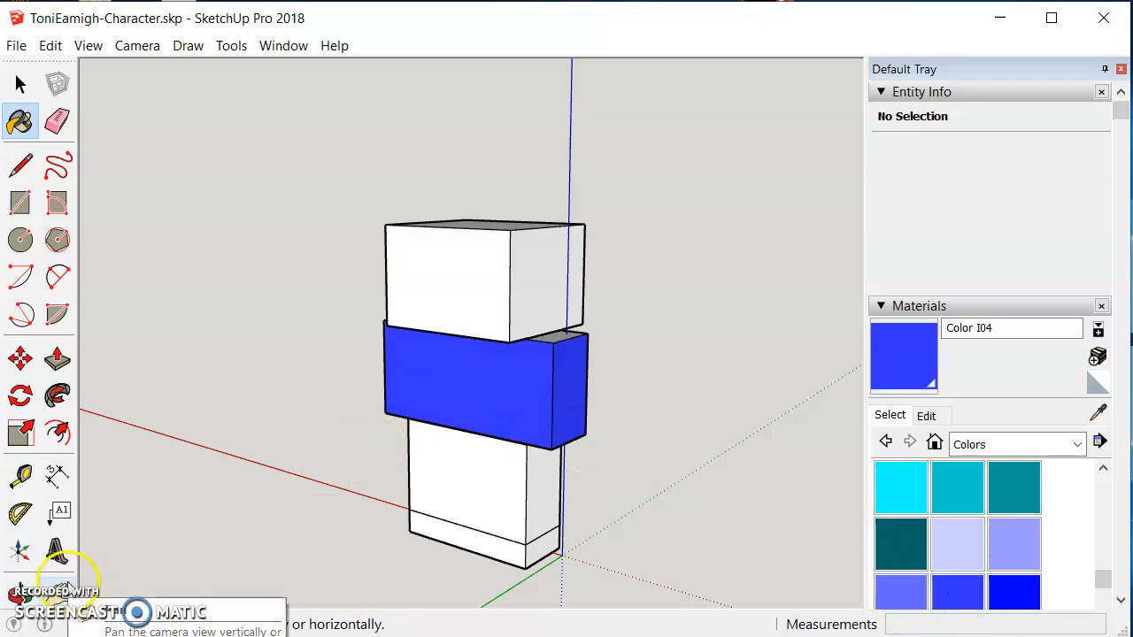
# Step: Draw a vertical edge on the torso's side face from the lower box's corner up to its top edge
pyautogui.click(21, 164)
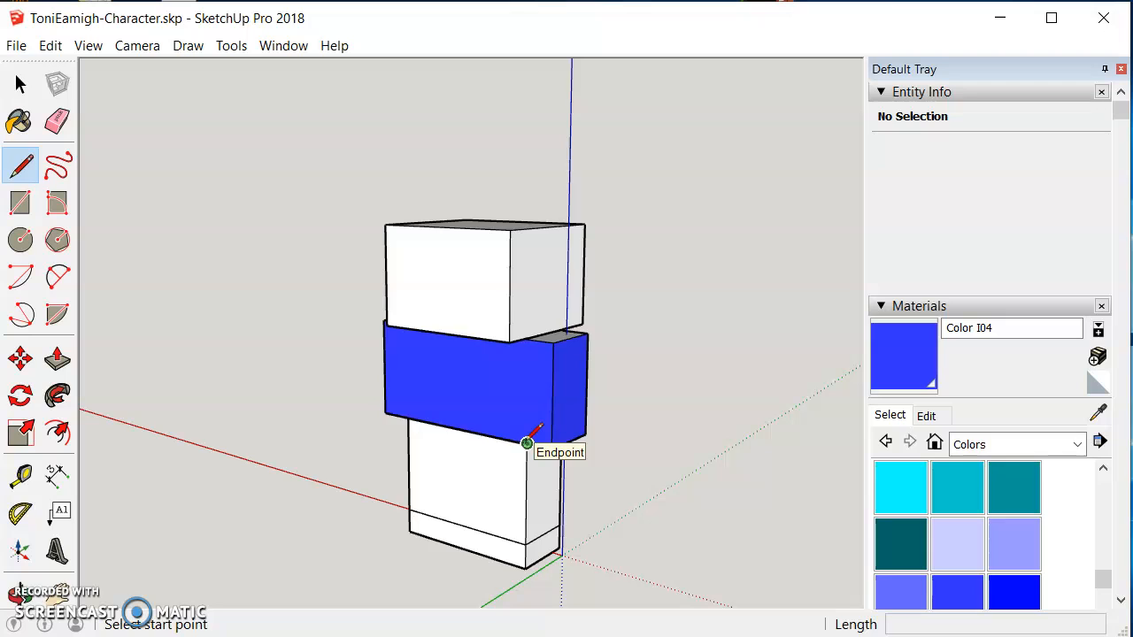
pyautogui.click(527, 443)
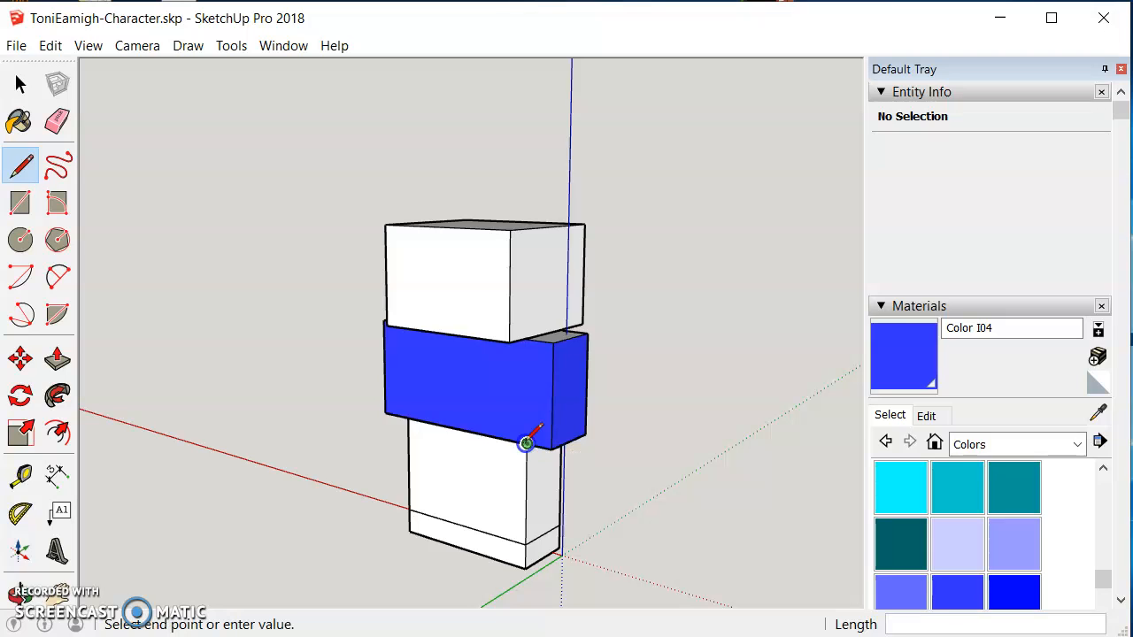
pyautogui.click(528, 335)
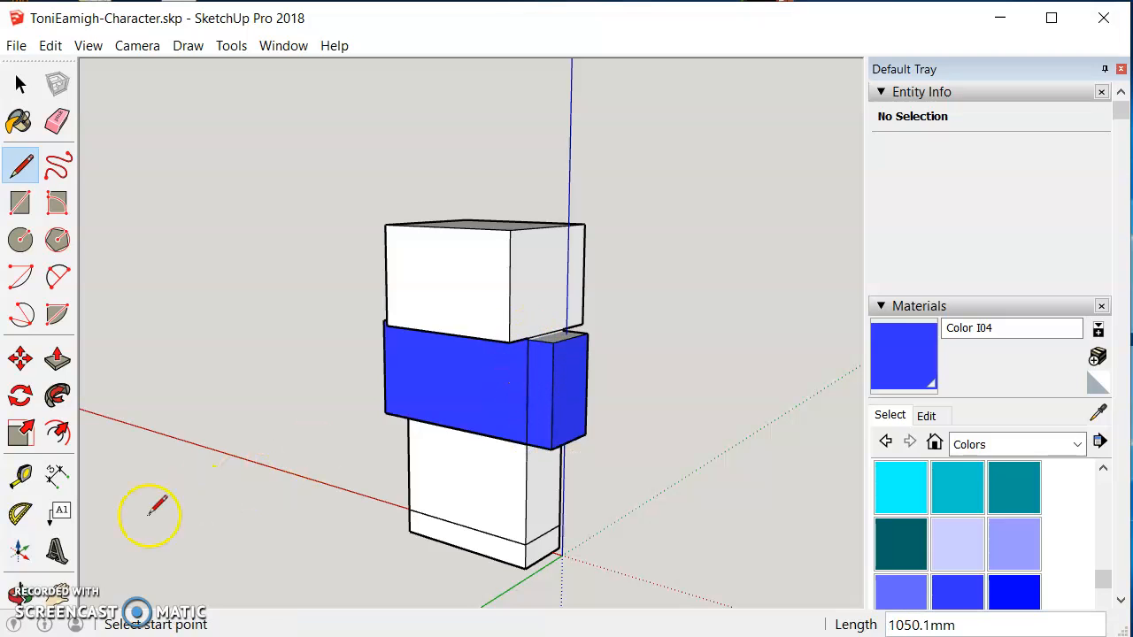
# Step: Draw a vertical edge on the torso's back face from the lower box's corner up to its top edge
pyautogui.click(19, 591)
pyautogui.moveTo(266, 487); pyautogui.dragTo(533, 480)
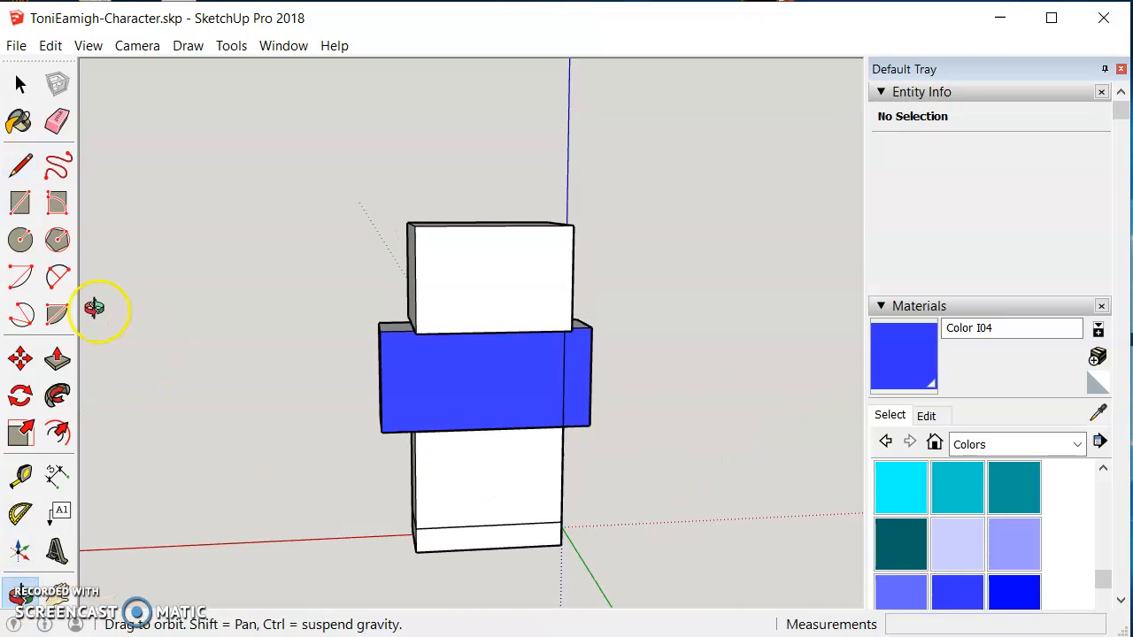
pyautogui.click(21, 166)
pyautogui.click(414, 431)
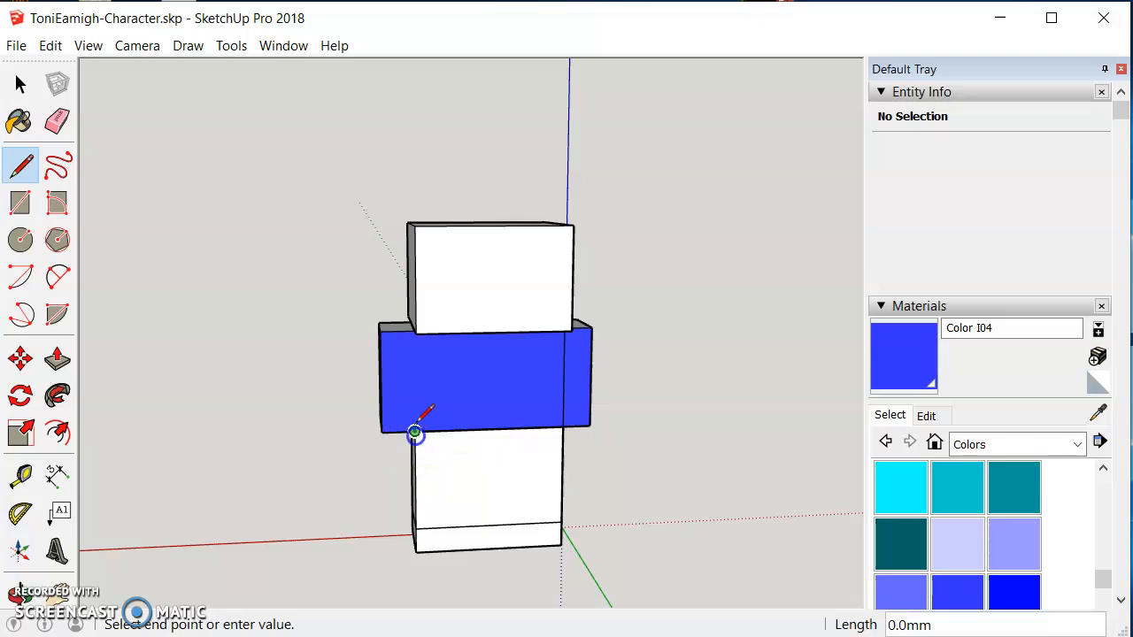
pyautogui.click(414, 332)
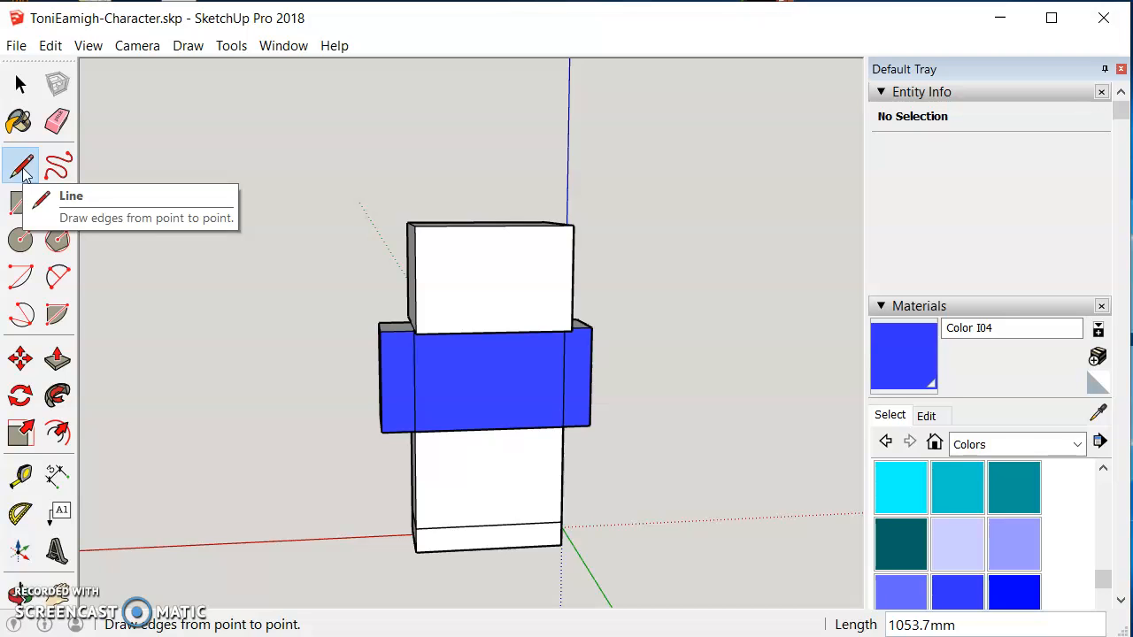
# Step: Draw a horizontal edge across the arm's lower end and paint the hand below it pale yellow Color E01
pyautogui.click(382, 413)
pyautogui.click(412, 411)
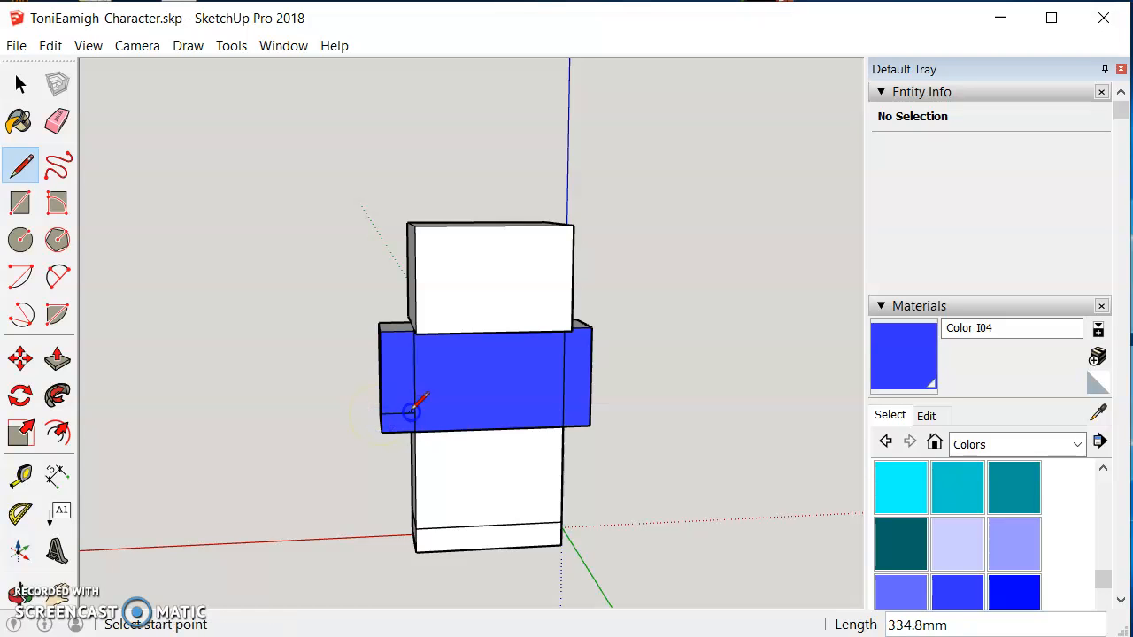
pyautogui.scroll(-10, 983, 558)
pyautogui.scroll(8, 997, 544)
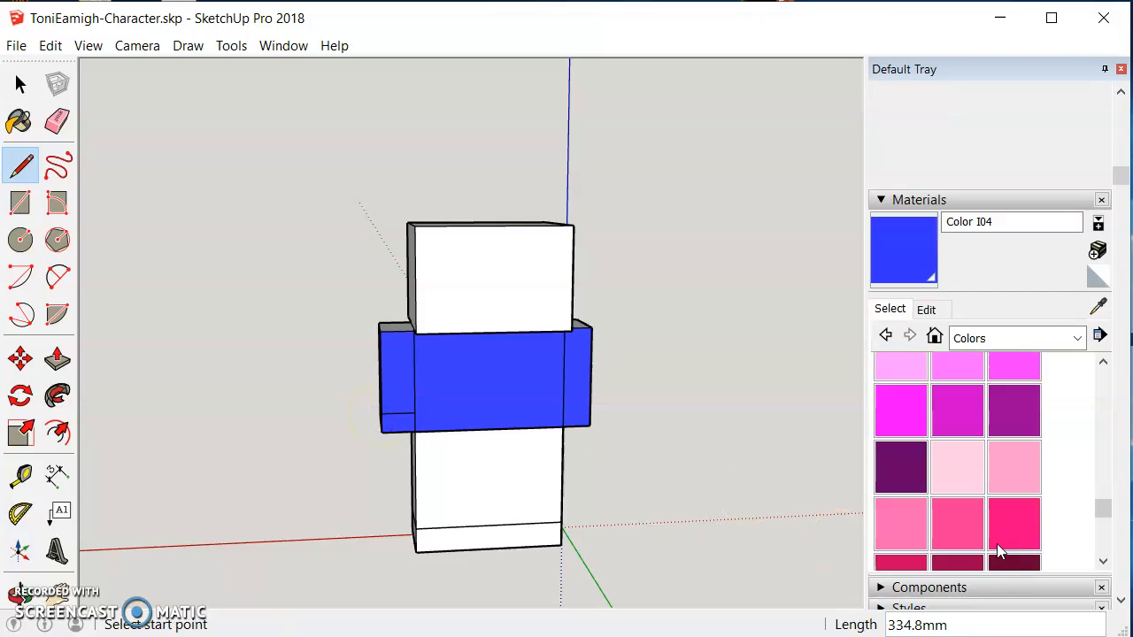
pyautogui.scroll(10, 997, 543)
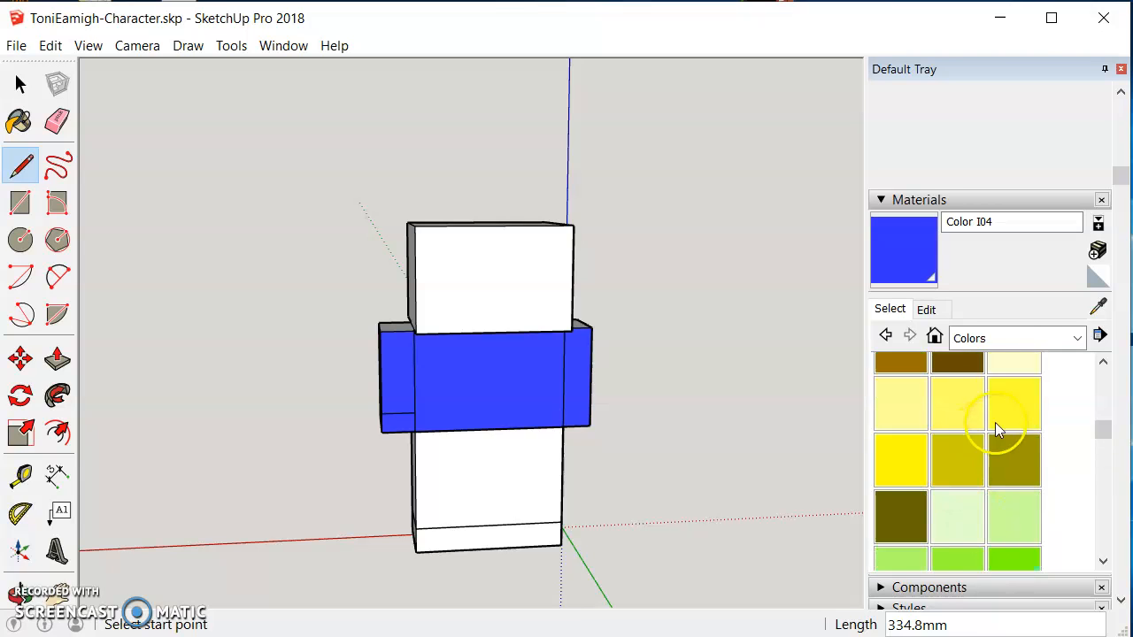
pyautogui.click(1011, 368)
pyautogui.click(396, 423)
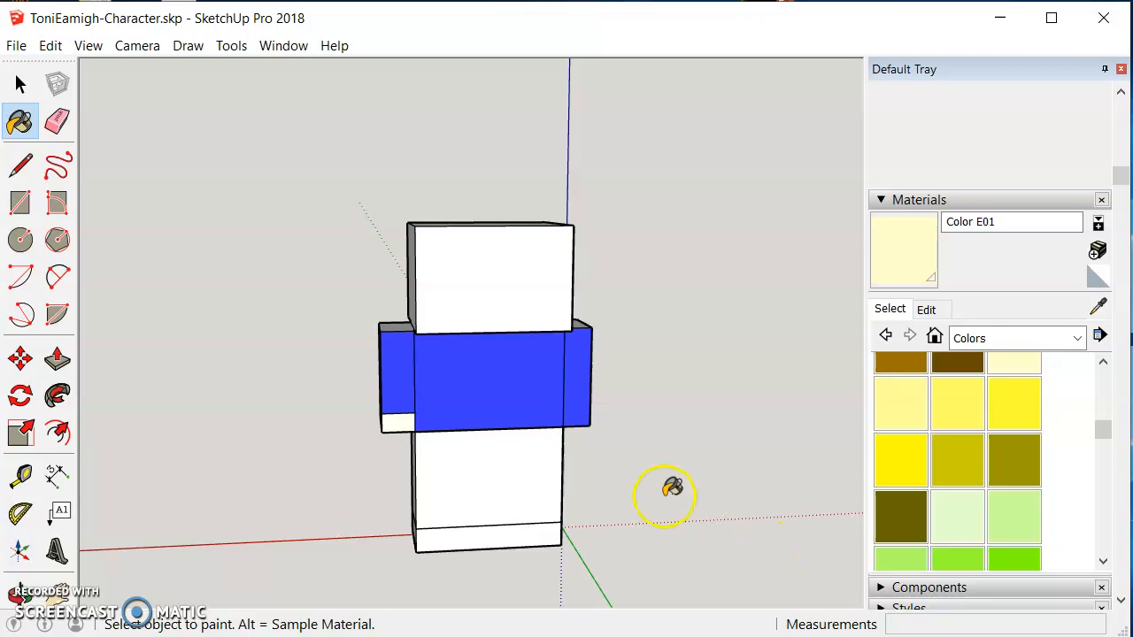
# Step: Draw a stepped hairline edge across the head's front from its left edge down to its bottom edge
pyautogui.click(20, 593)
pyautogui.moveTo(274, 437); pyautogui.dragTo(242, 188)
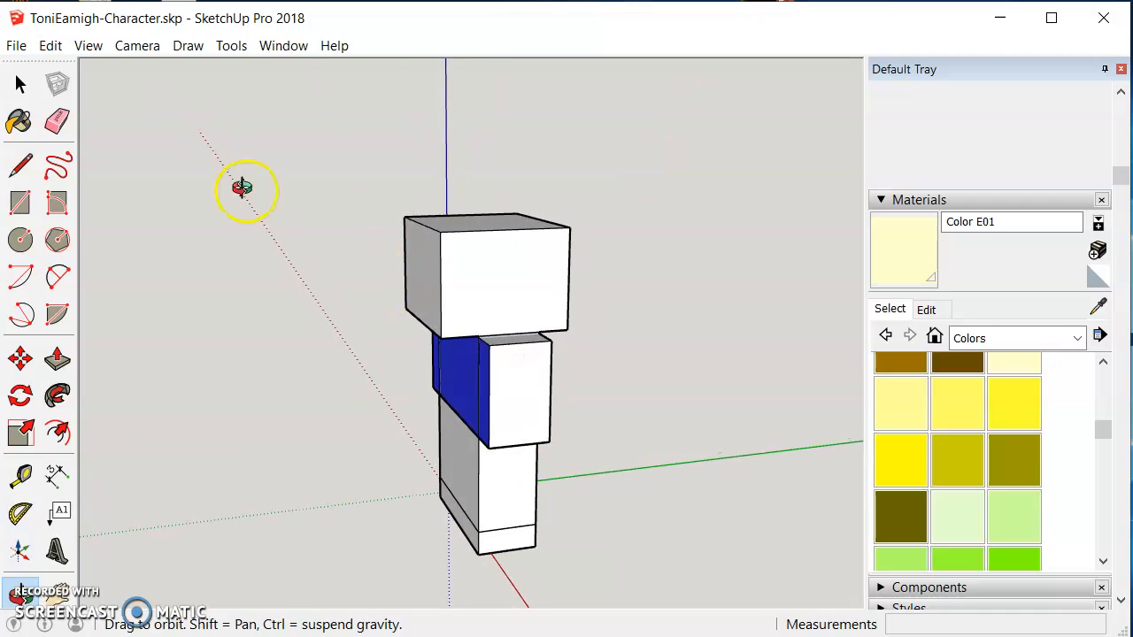
pyautogui.click(19, 84)
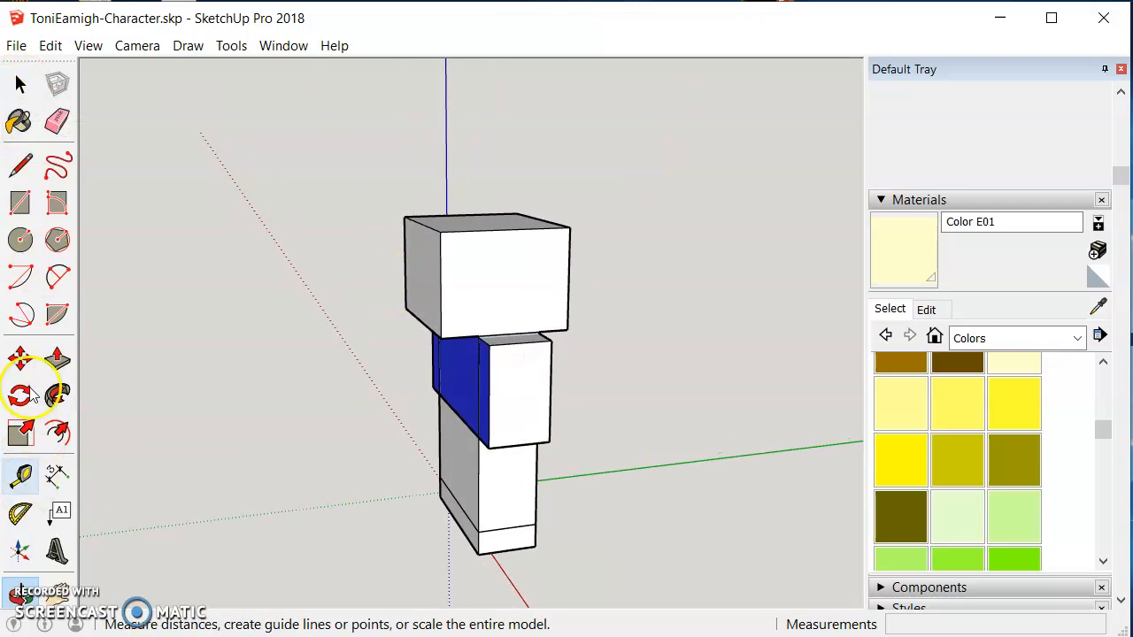
pyautogui.click(24, 173)
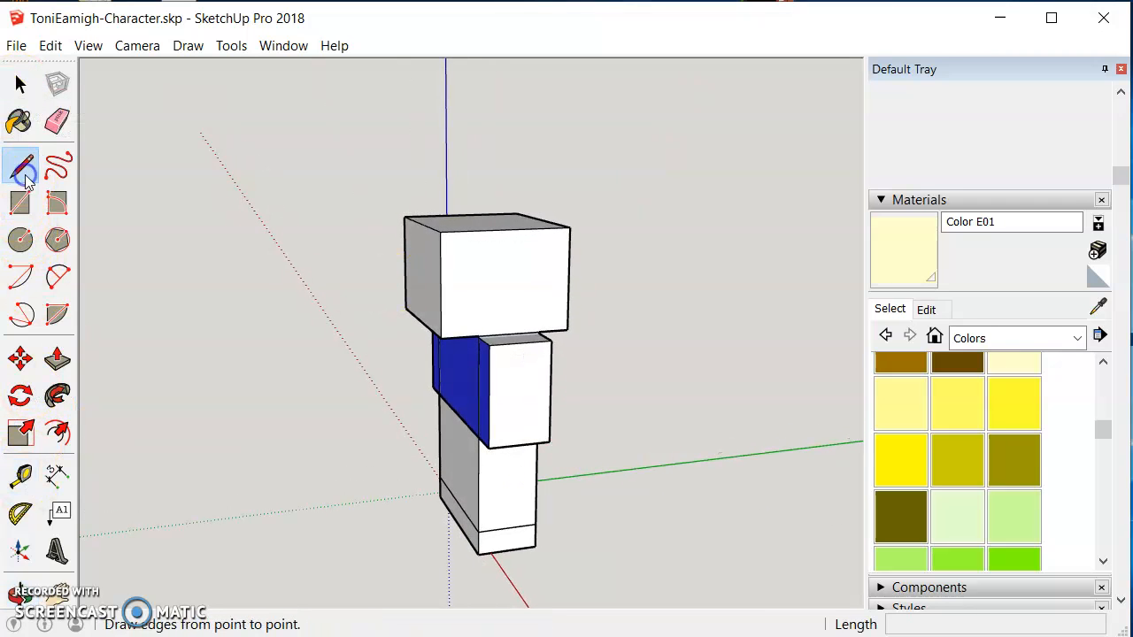
pyautogui.click(441, 267)
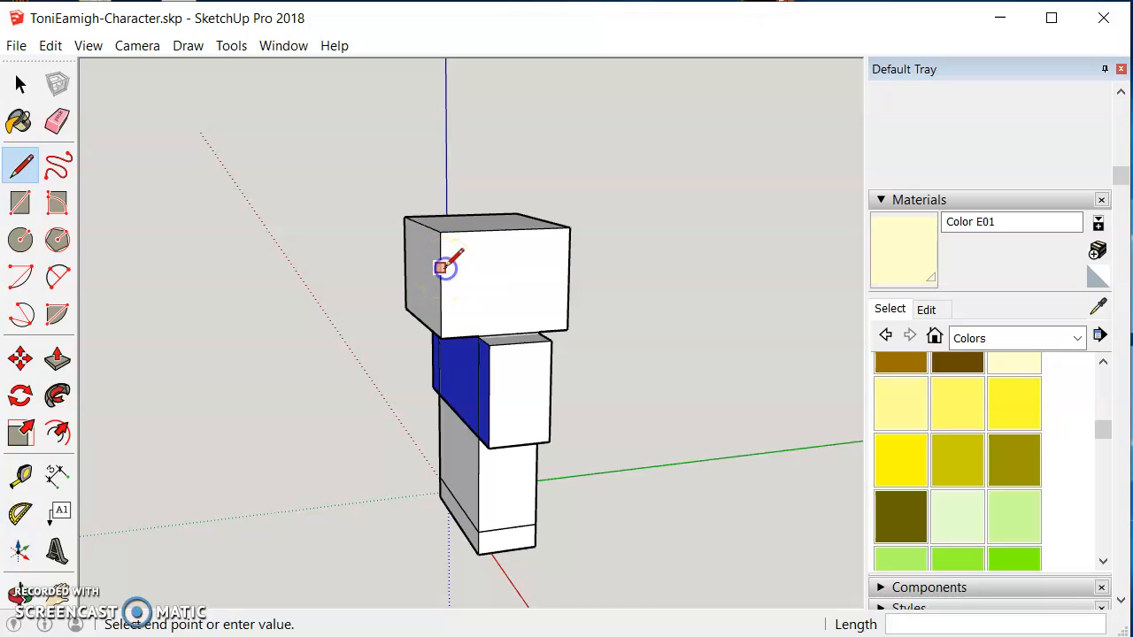
pyautogui.click(493, 266)
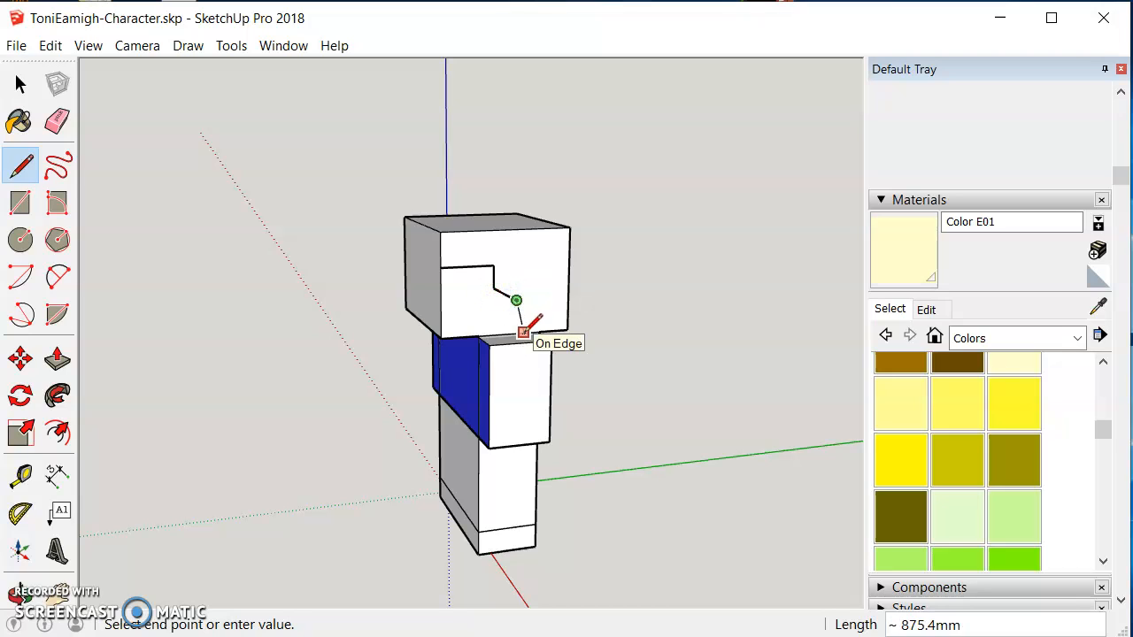
pyautogui.click(523, 332)
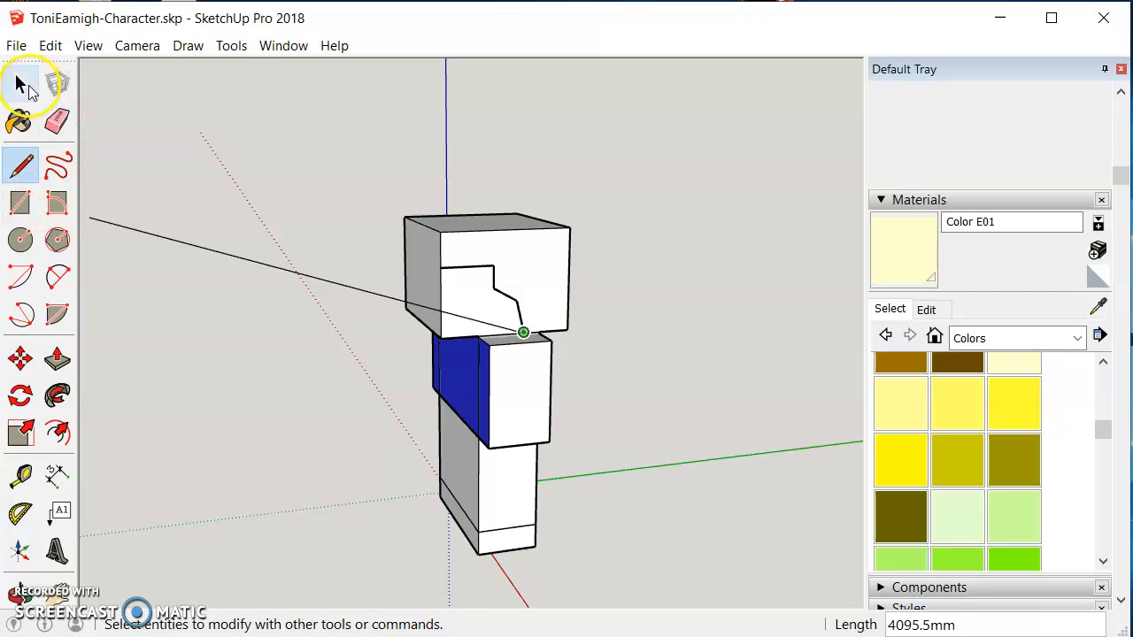
pyautogui.click(20, 83)
# Step: Paint the head's front face orange Color C05 and undo the fill
pyautogui.scroll(2, 1029, 424)
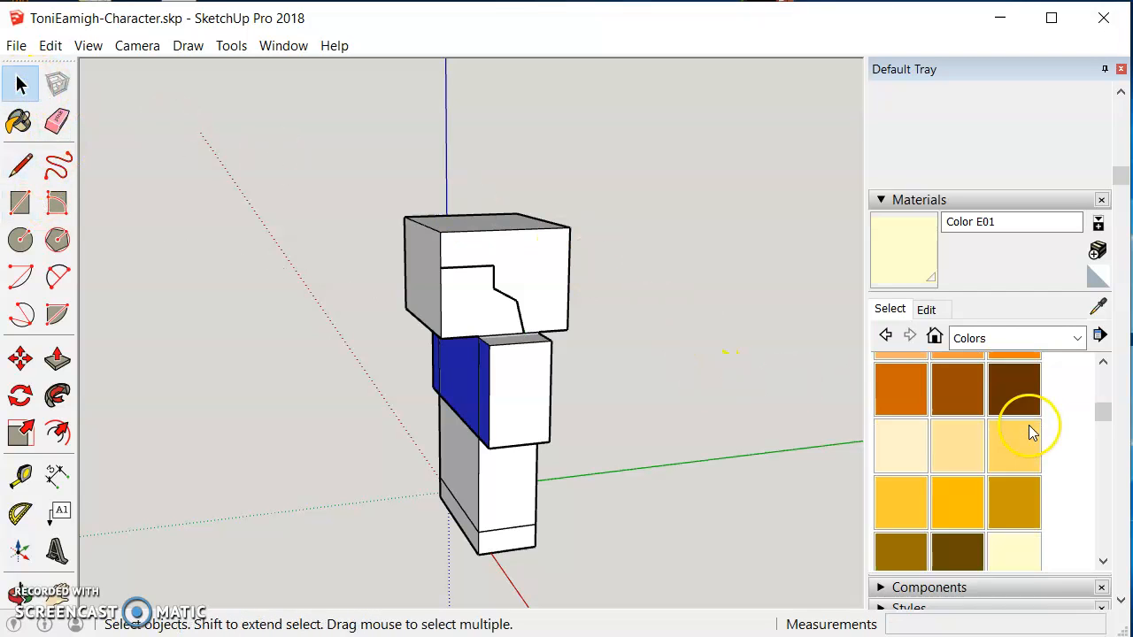
pyautogui.click(1027, 435)
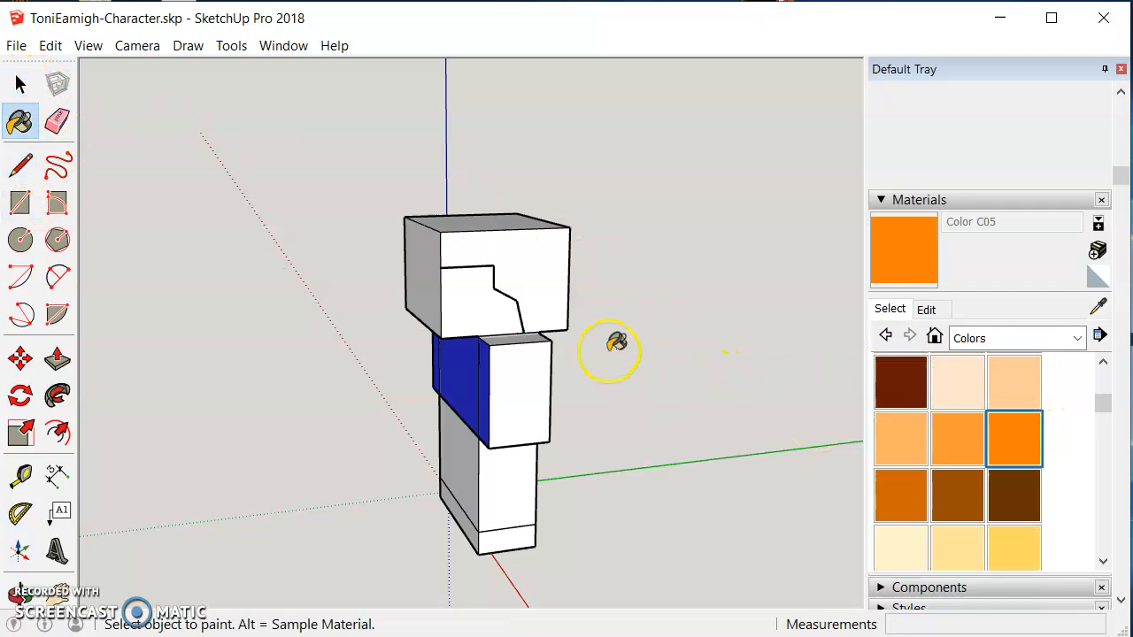
pyautogui.click(529, 281)
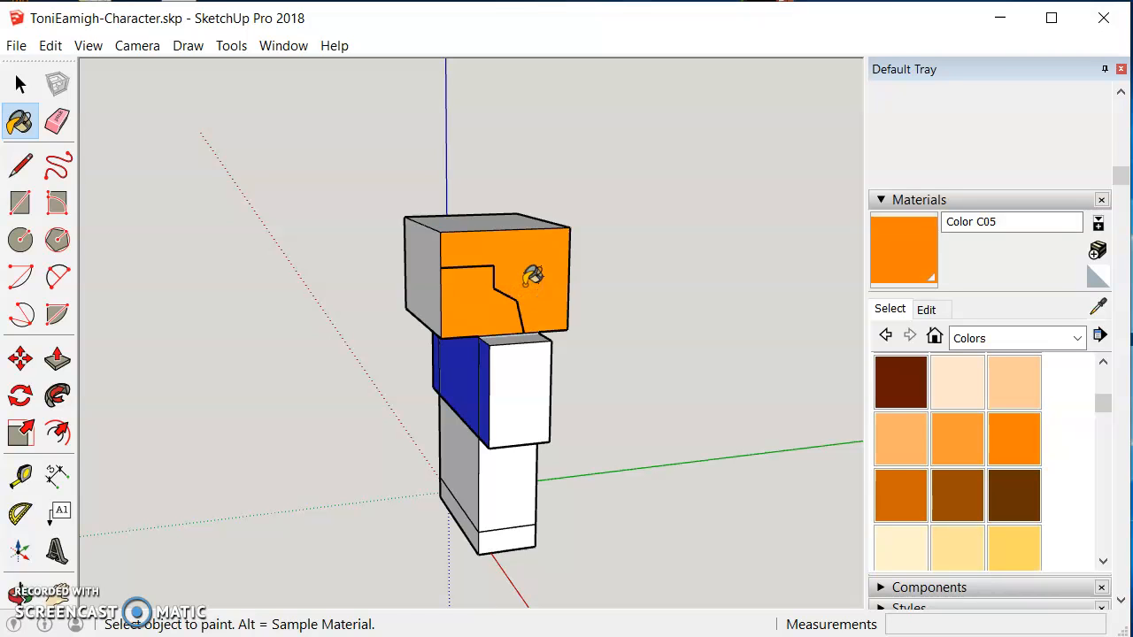
pyautogui.hotkey('ctrl', 'z')
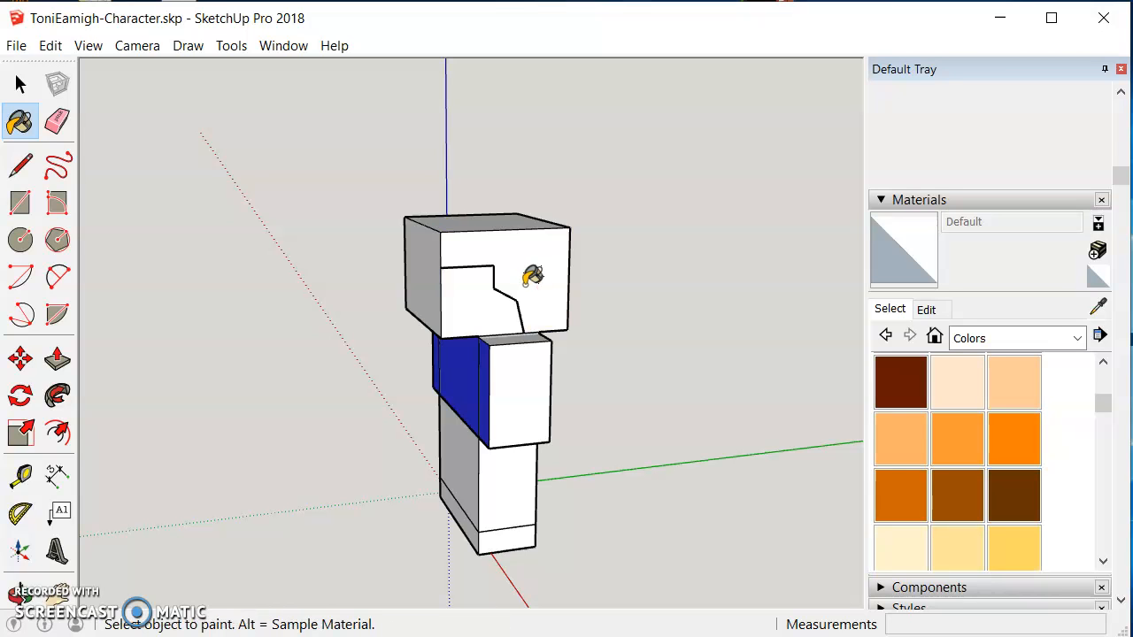
# Step: Draw edges from the hairline's end along the head's bottom, right and top edges and down to the hairline's start
pyautogui.scroll(5, 531, 276)
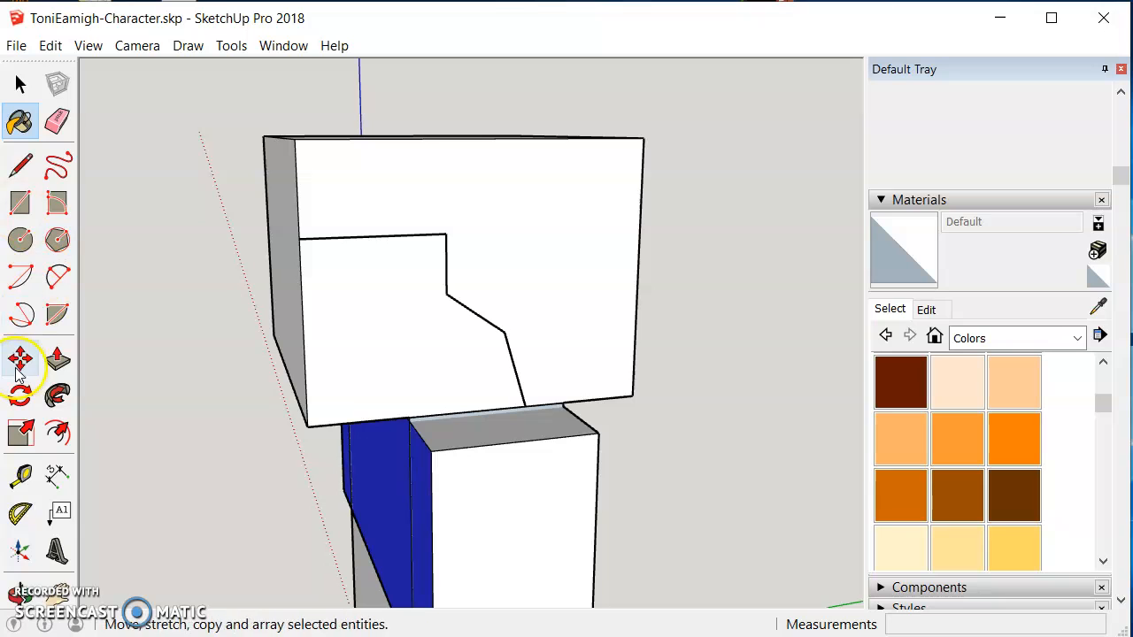
pyautogui.click(21, 165)
pyautogui.click(526, 405)
pyautogui.click(617, 395)
pyautogui.click(632, 395)
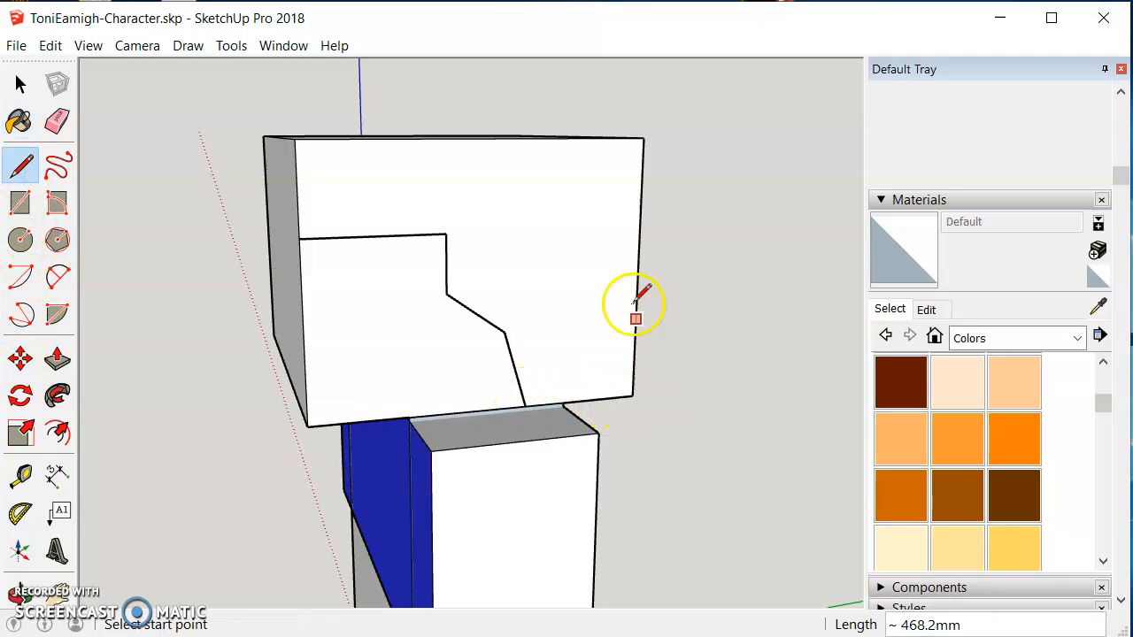
pyautogui.click(643, 139)
pyautogui.click(294, 138)
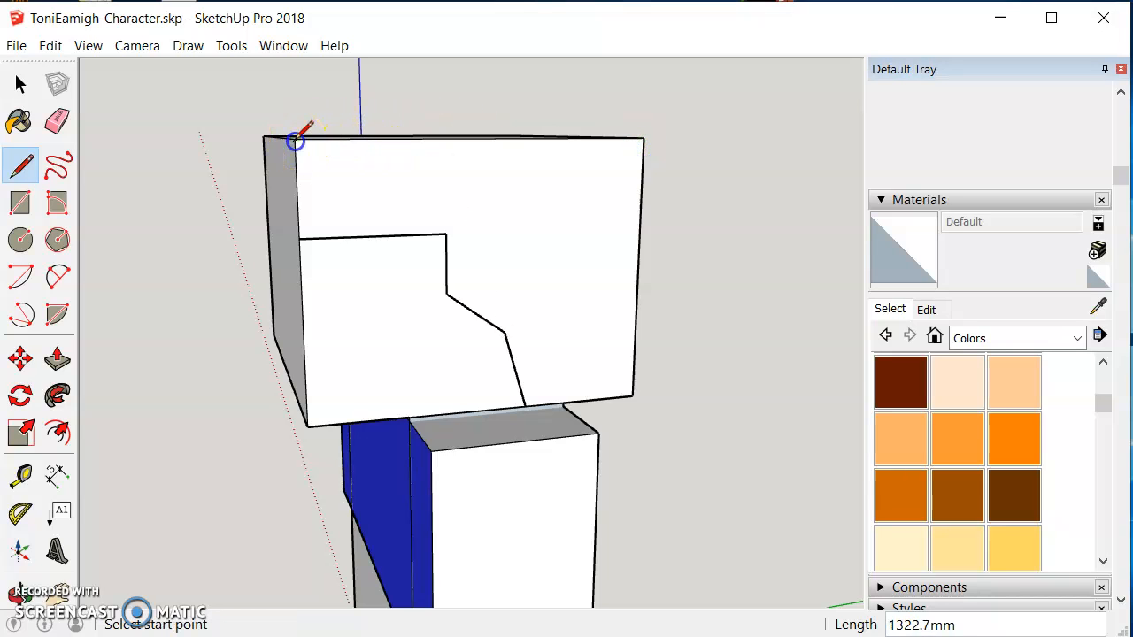
pyautogui.click(299, 239)
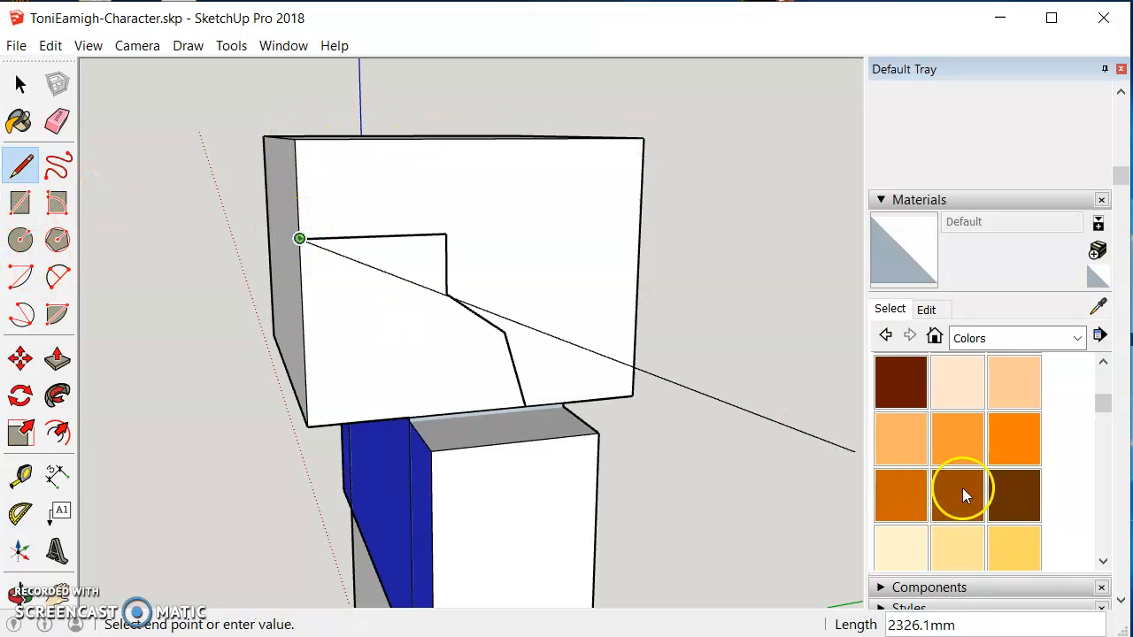
# Step: Paint the head's front orange Color C05, then repaint it pale yellow Color D02
pyautogui.click(1001, 445)
pyautogui.click(567, 301)
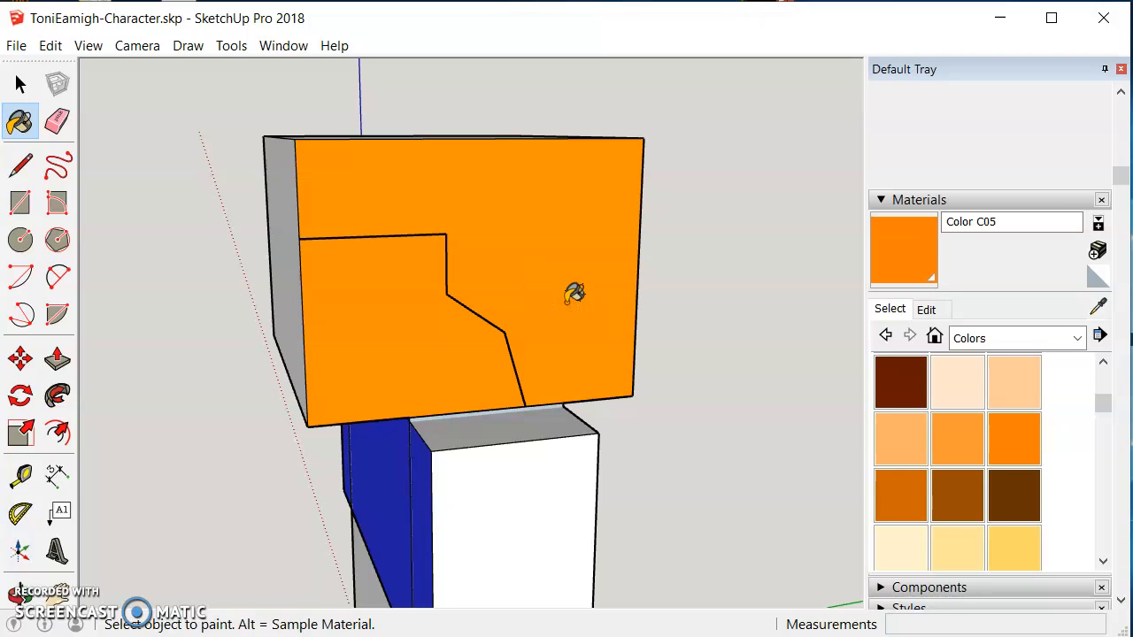
pyautogui.click(957, 546)
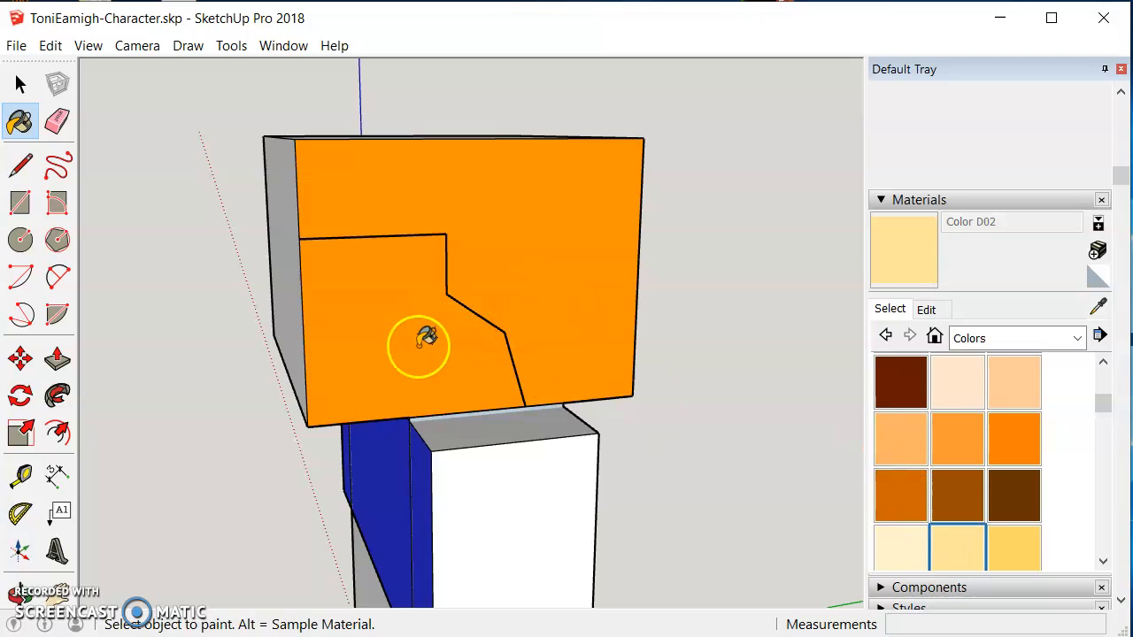
pyautogui.click(426, 337)
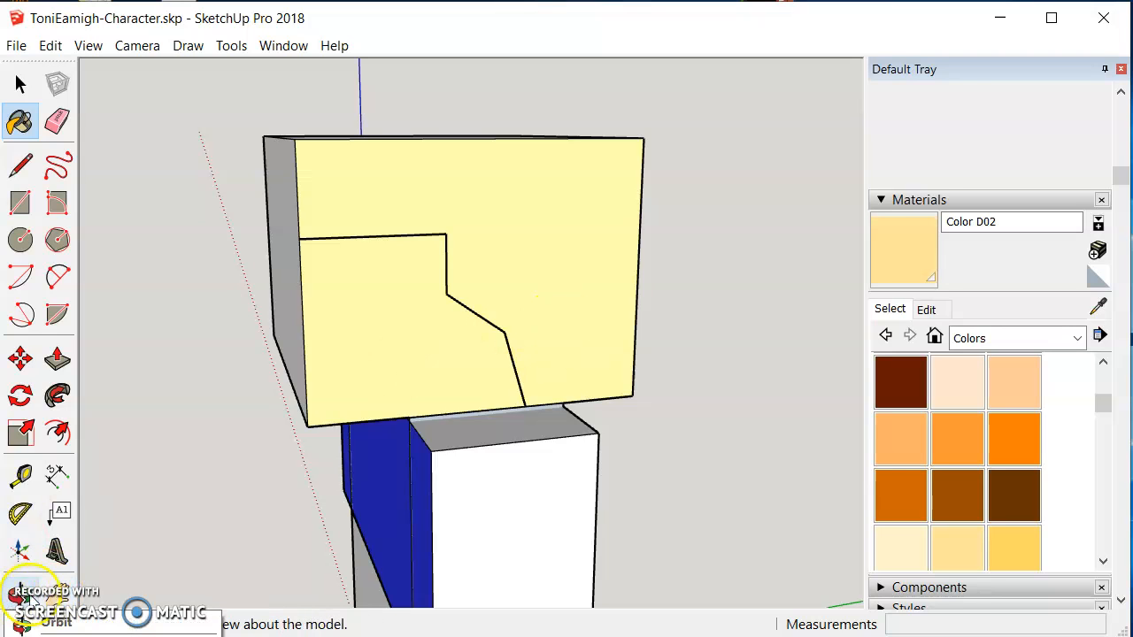
# Step: Undo the paint fills and all the hairline edges drawn on the head's front
pyautogui.click(21, 591)
pyautogui.moveTo(215, 517); pyautogui.dragTo(603, 507)
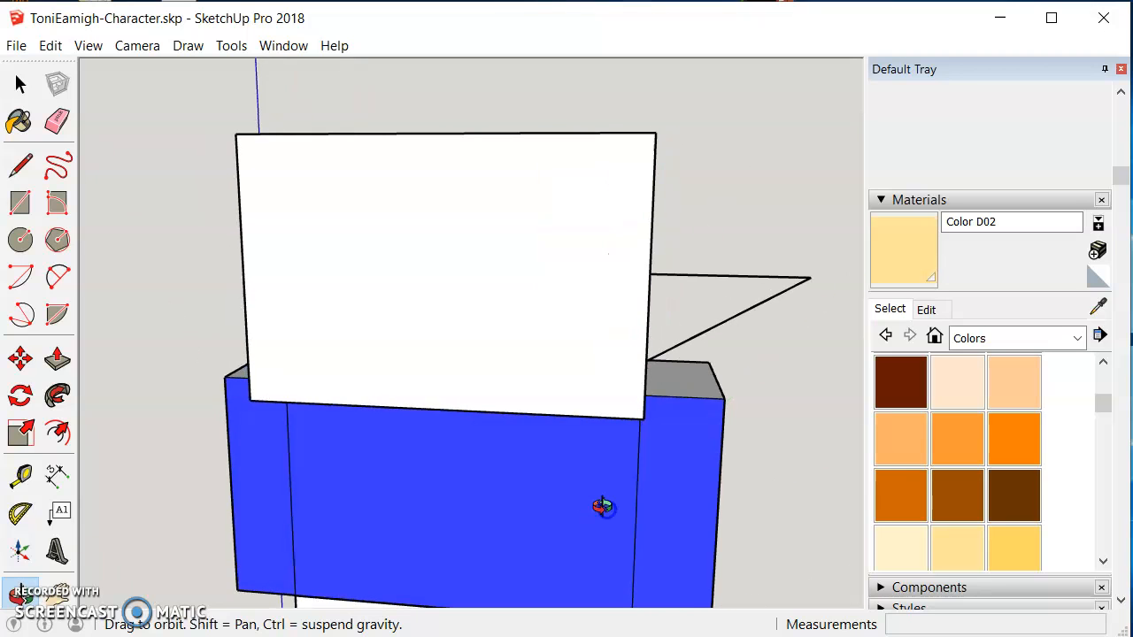
pyautogui.moveTo(772, 482); pyautogui.dragTo(476, 483)
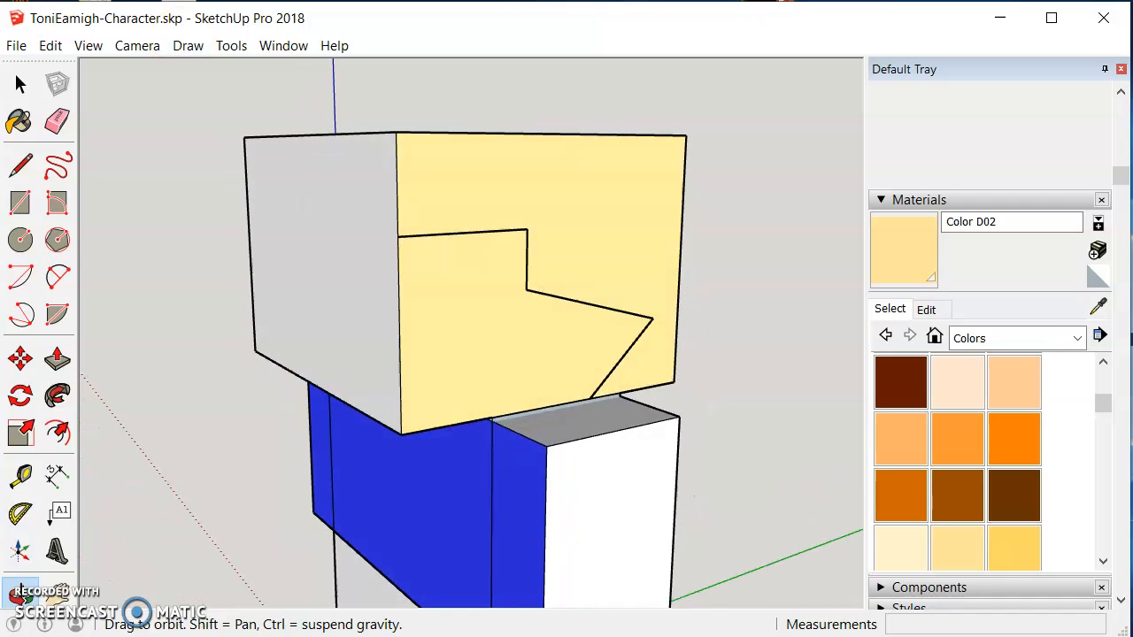
pyautogui.click(51, 46)
pyautogui.click(53, 69)
pyautogui.click(50, 46)
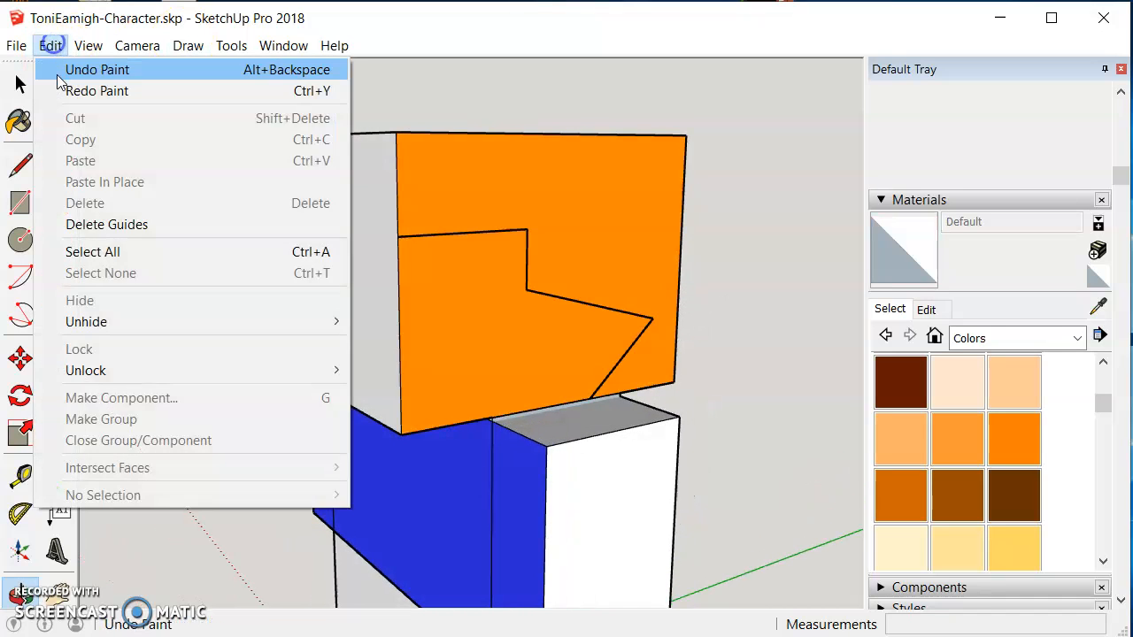
pyautogui.click(53, 69)
pyautogui.click(51, 46)
pyautogui.click(55, 69)
pyautogui.click(54, 50)
pyautogui.click(55, 69)
pyautogui.click(50, 47)
pyautogui.click(55, 69)
pyautogui.click(51, 46)
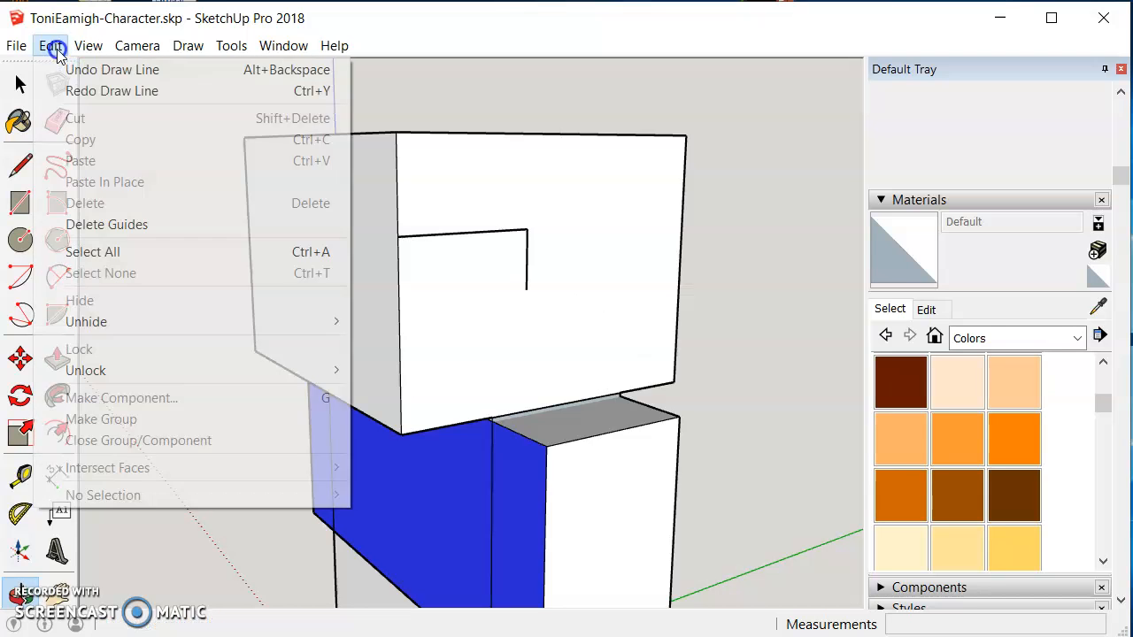
pyautogui.click(68, 74)
pyautogui.click(51, 46)
pyautogui.click(55, 69)
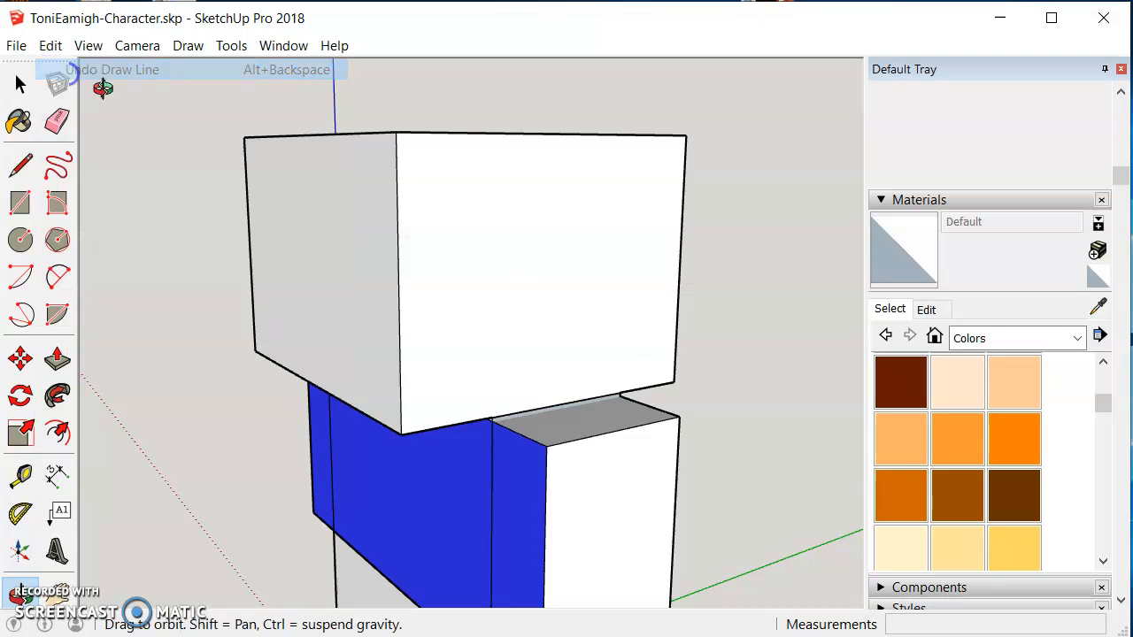
# Step: Draw a new stepped hairline across the head's front and close it around the right and top edges
pyautogui.moveTo(749, 409); pyautogui.dragTo(538, 368)
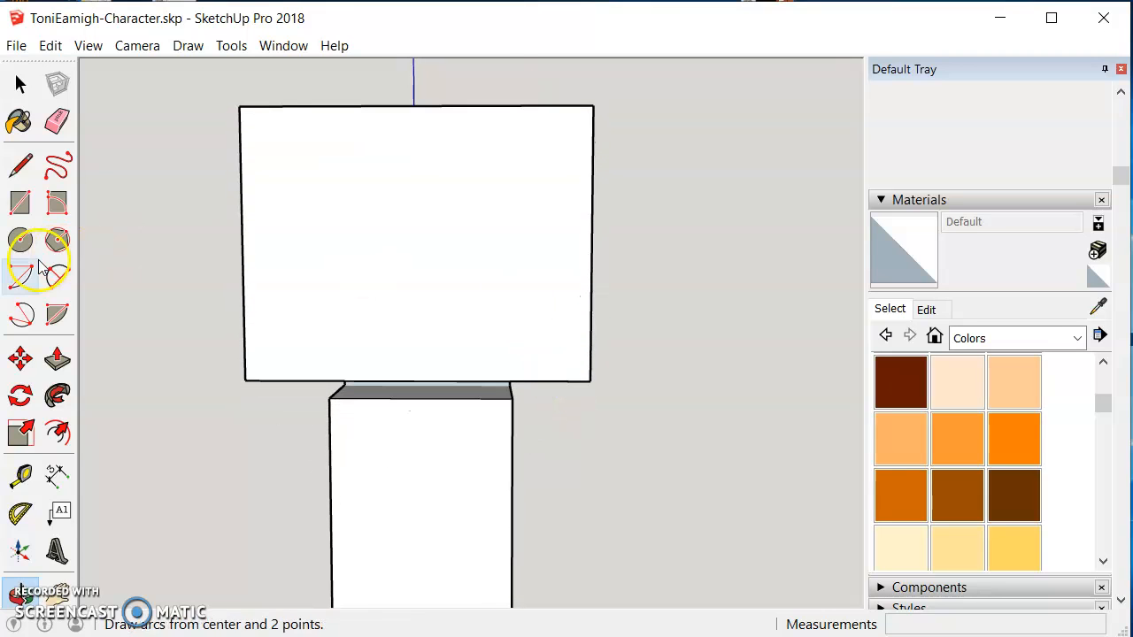
pyautogui.click(20, 165)
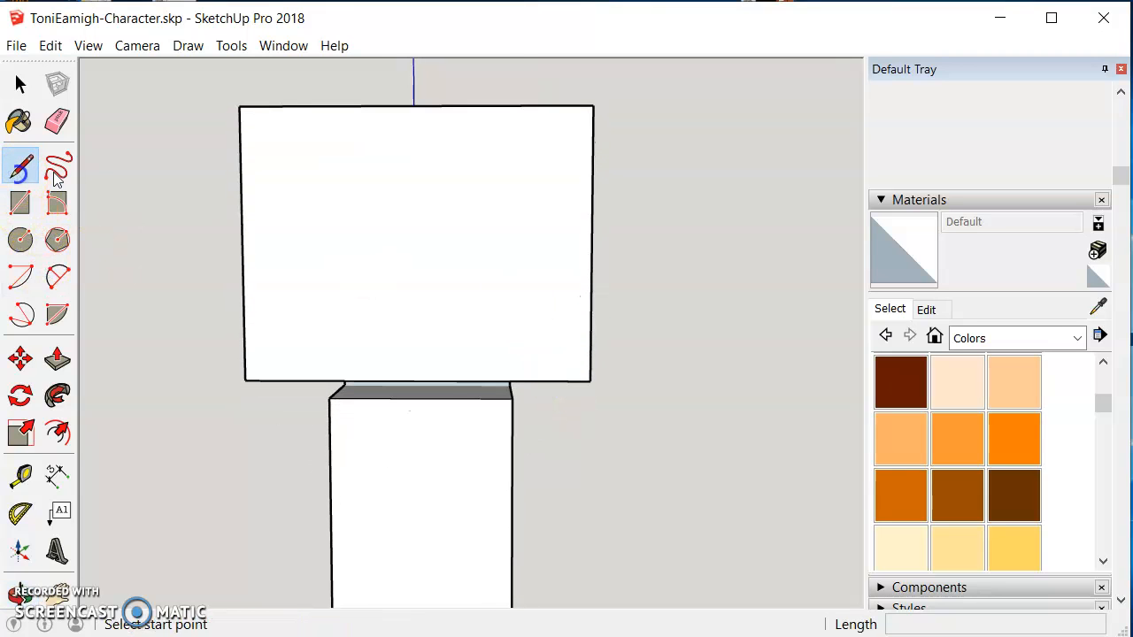
pyautogui.click(243, 213)
pyautogui.click(343, 214)
pyautogui.click(344, 255)
pyautogui.click(417, 254)
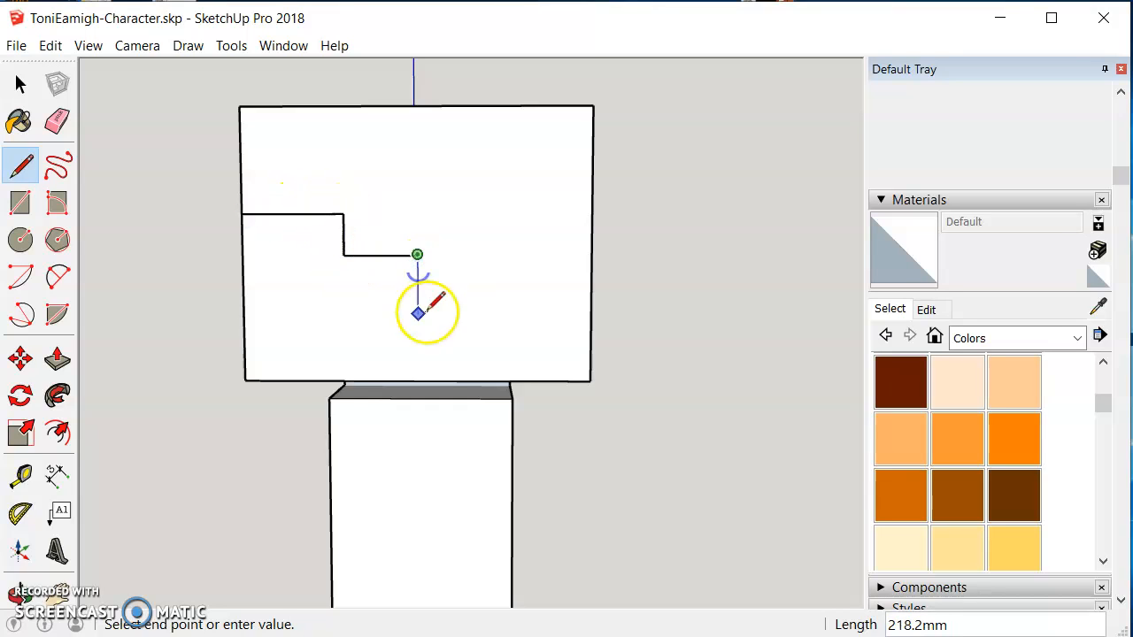
pyautogui.click(418, 374)
pyautogui.click(590, 381)
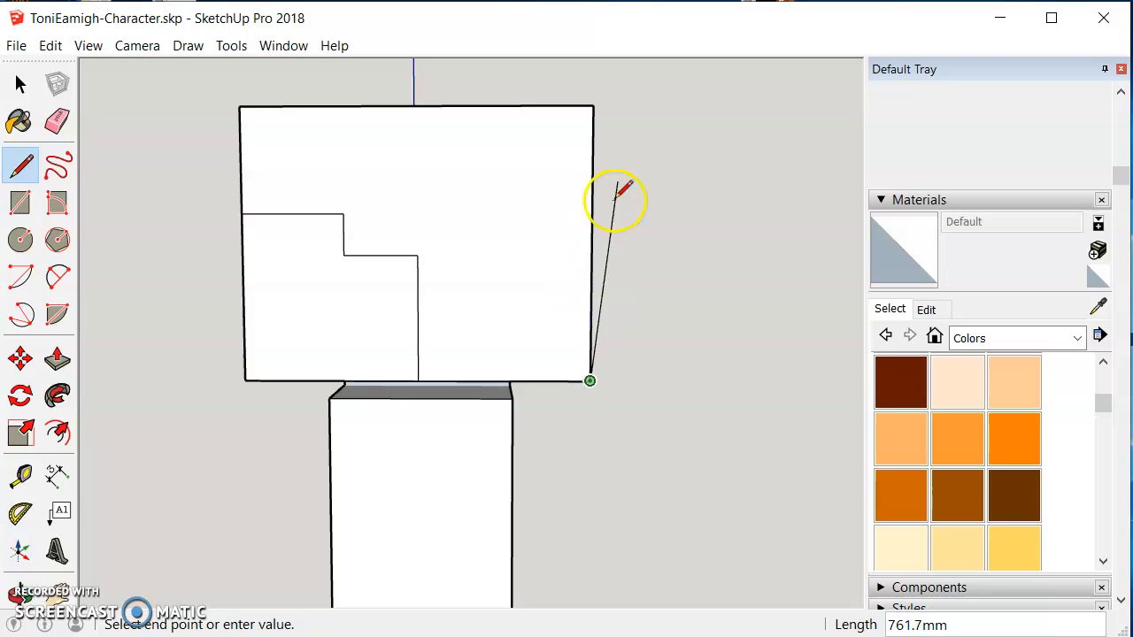
pyautogui.click(594, 106)
pyautogui.click(240, 107)
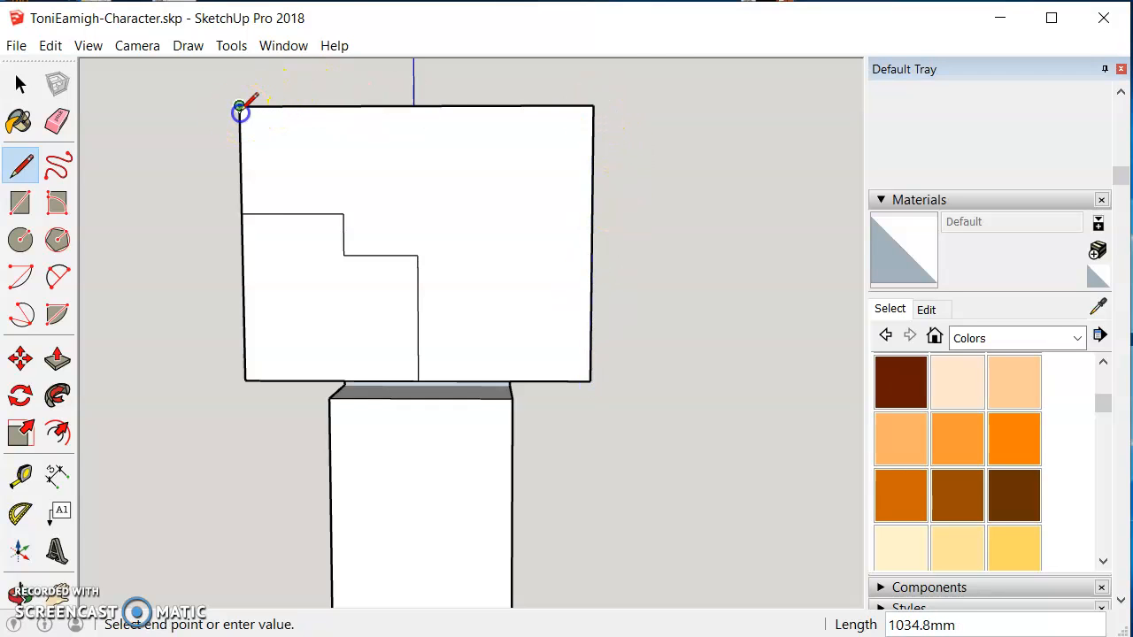
pyautogui.click(242, 213)
# Step: Paint the hair region above the stepped hairline orange Color C05
pyautogui.click(20, 85)
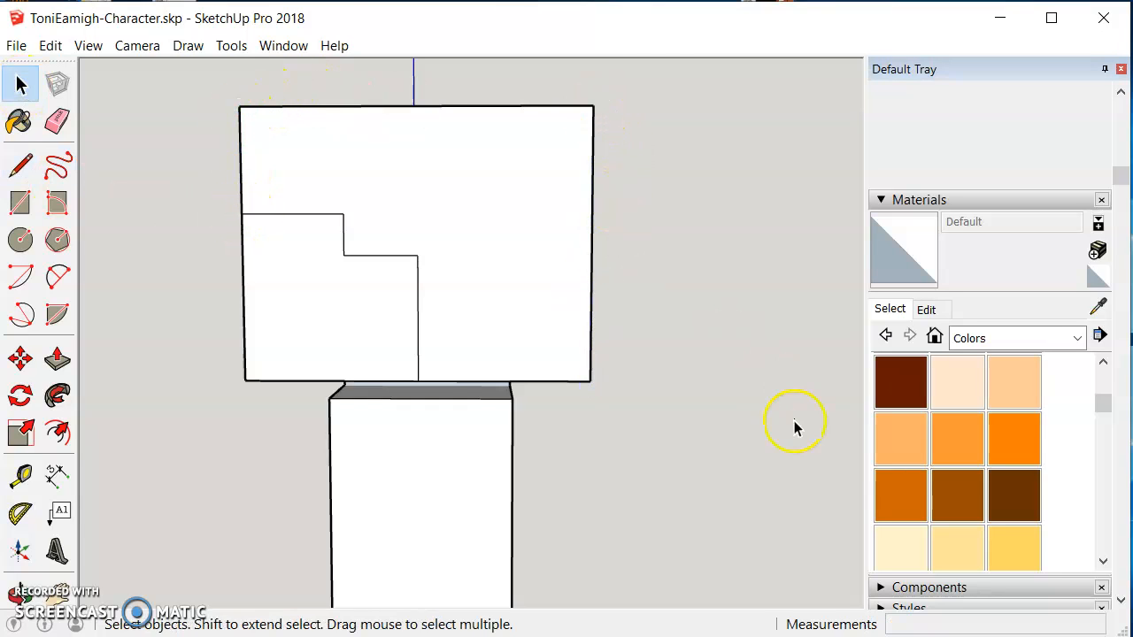
pyautogui.click(1024, 439)
pyautogui.click(387, 231)
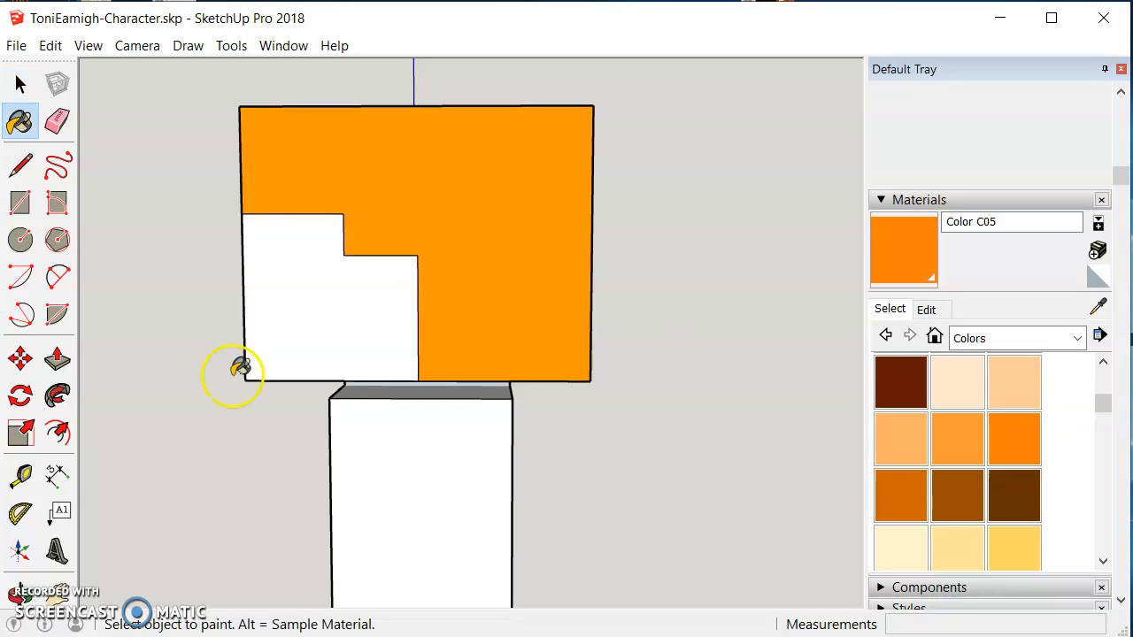
pyautogui.moveTo(496, 504); pyautogui.dragTo(705, 501)
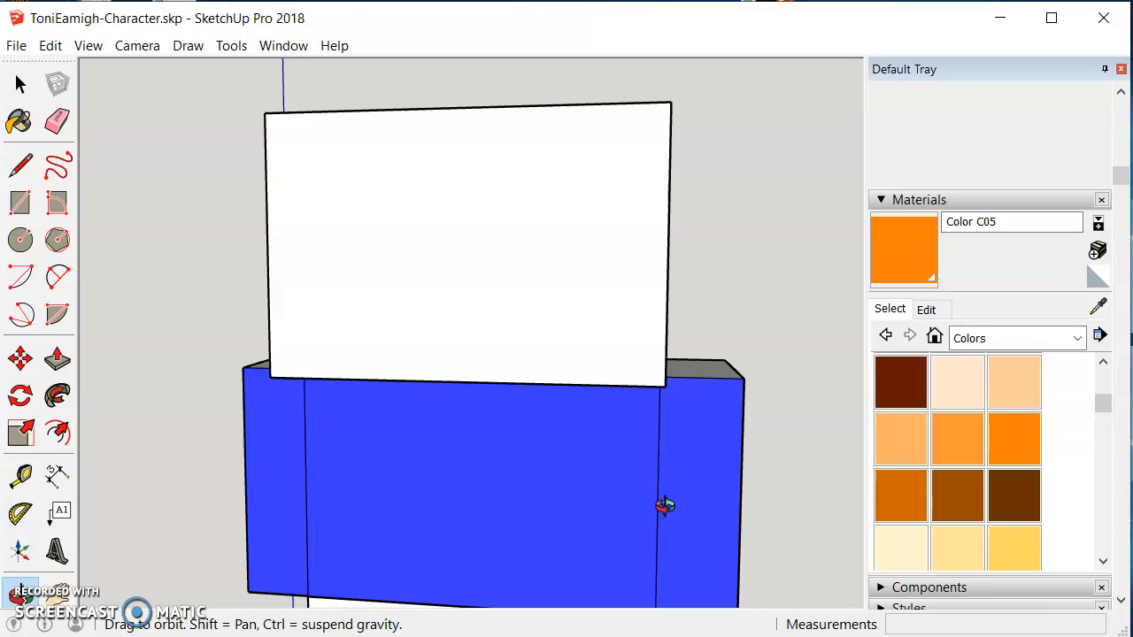
pyautogui.click(671, 514)
pyautogui.scroll(-5, 674, 514)
pyautogui.click(637, 448)
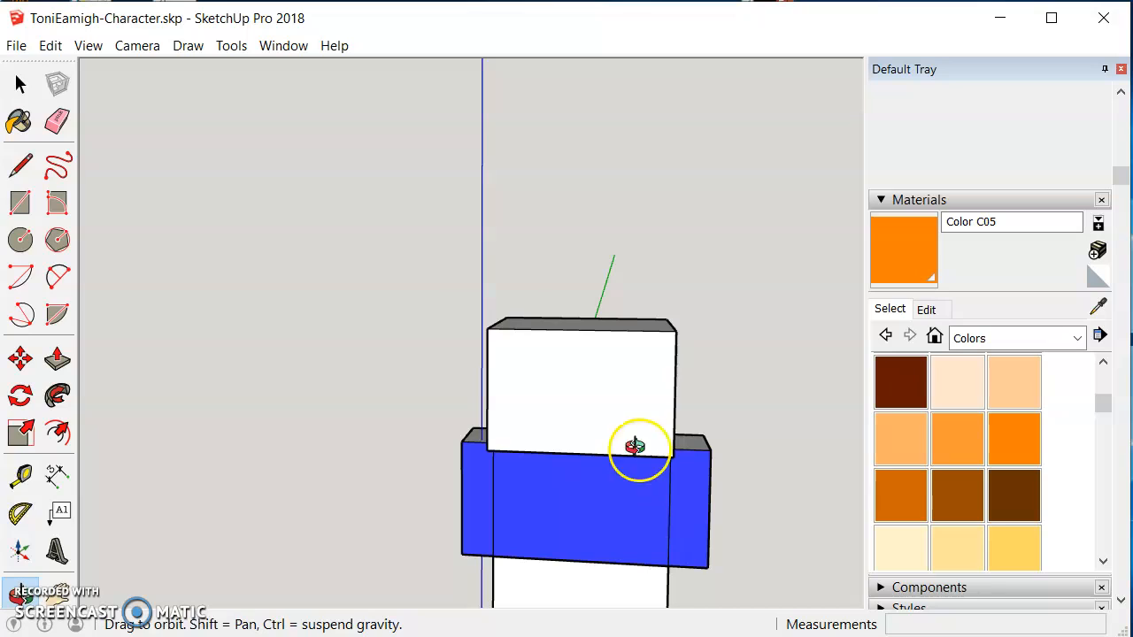